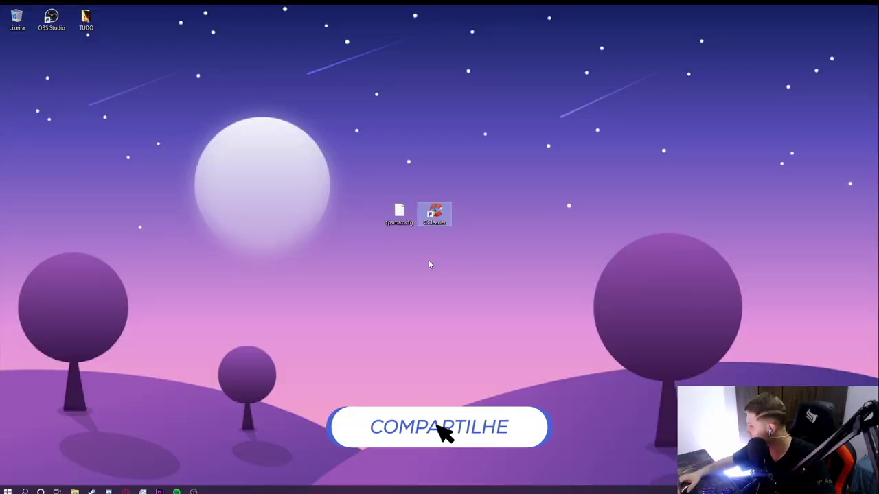
Open CCleaner's Custom Clean and review the Windows and Applications cleaning options.
key("Return")
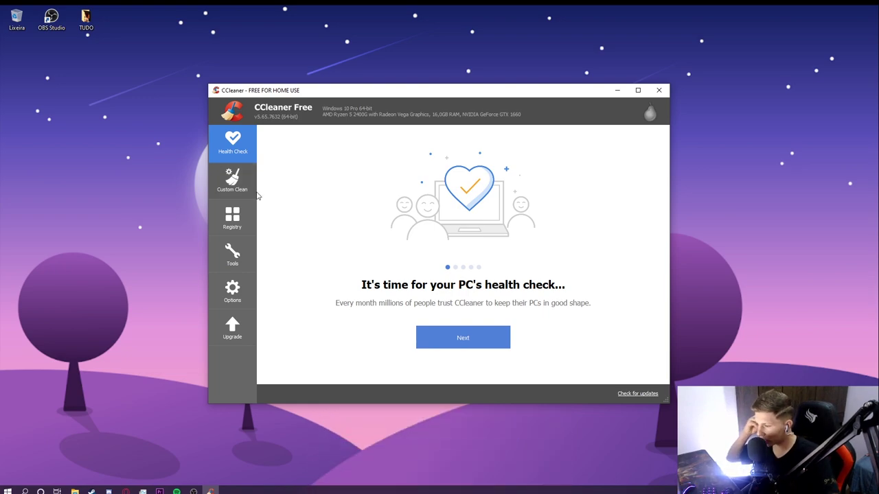
left_click(234, 192)
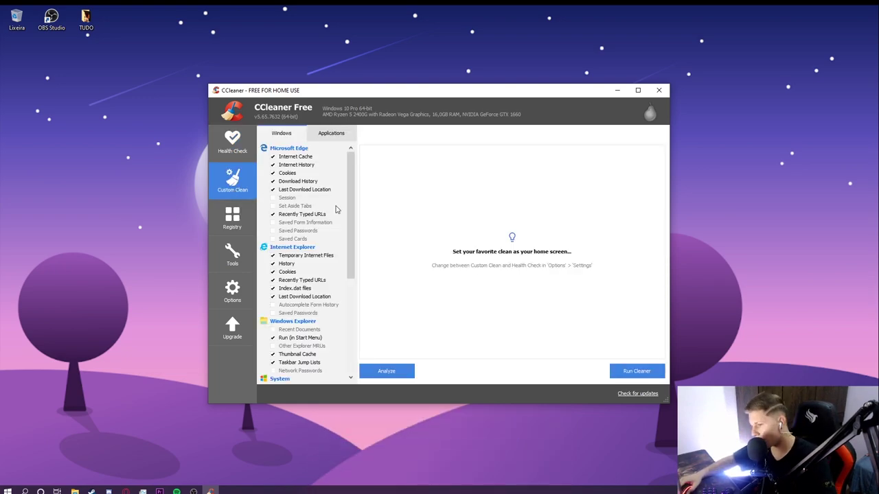
left_click(335, 135)
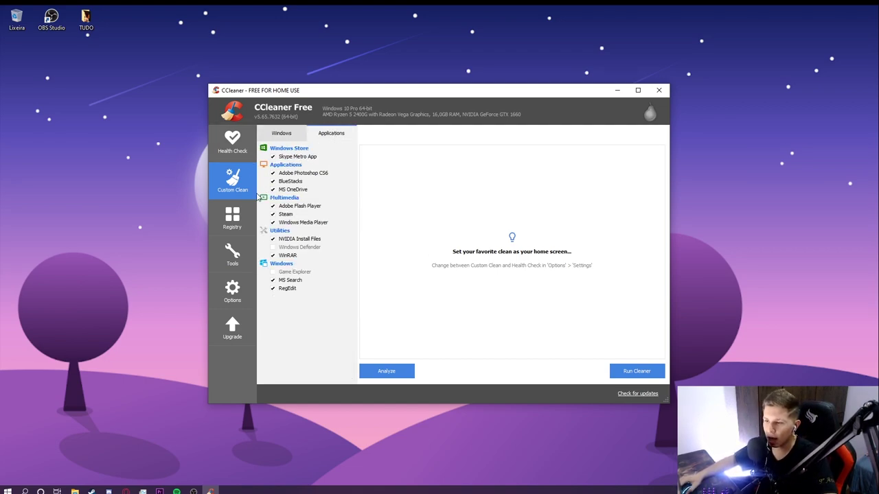
left_click(277, 135)
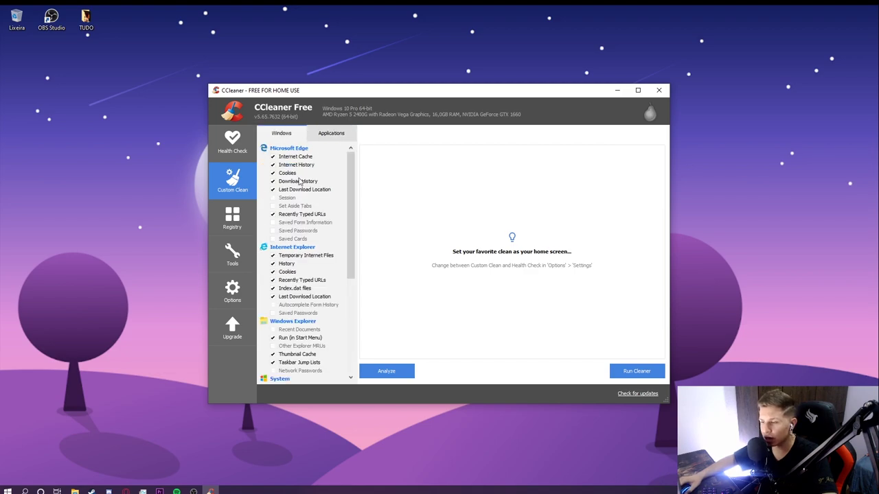
key("ctrl+Tab")
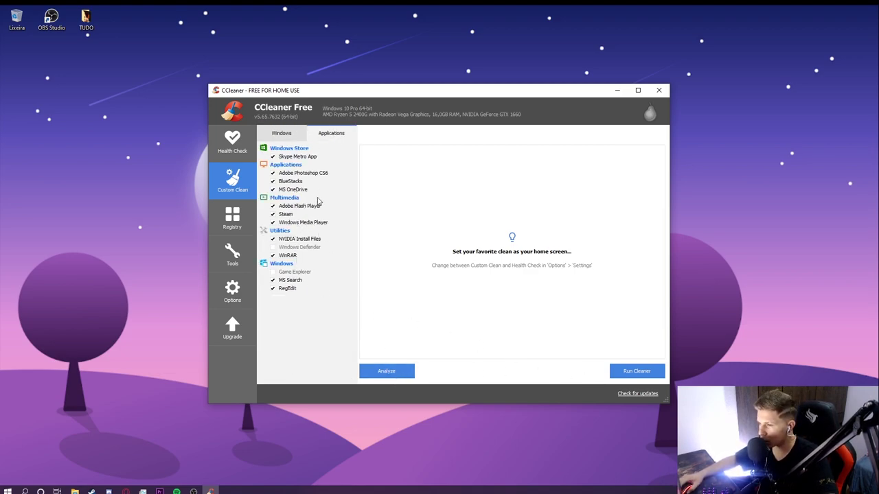
Analyze the system with the selected cleaning options and delete the files listed for removal.
left_click(379, 369)
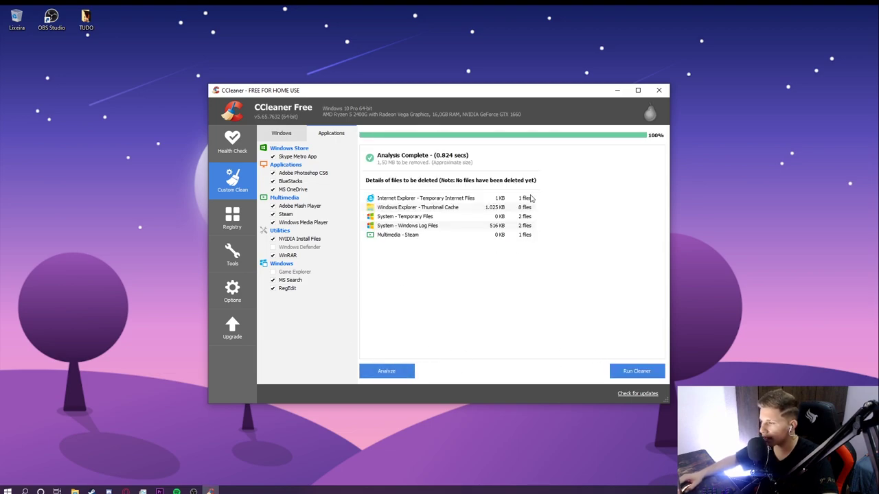
left_click(637, 371)
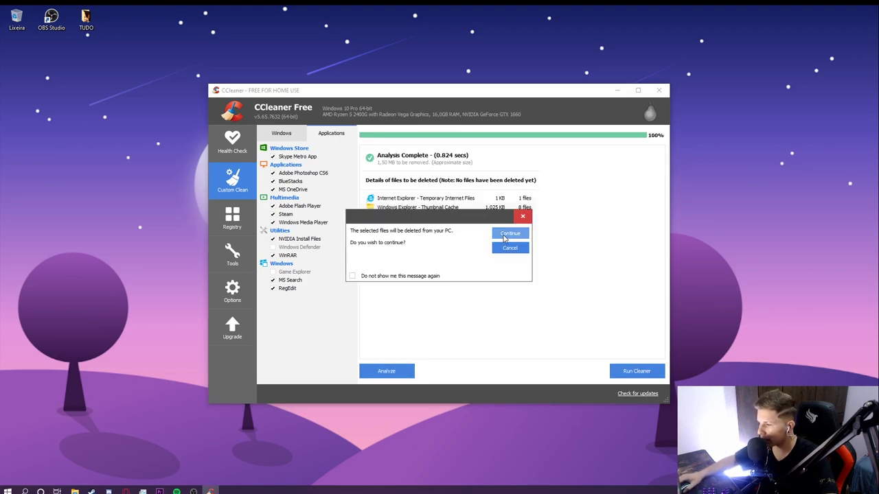
left_click(511, 233)
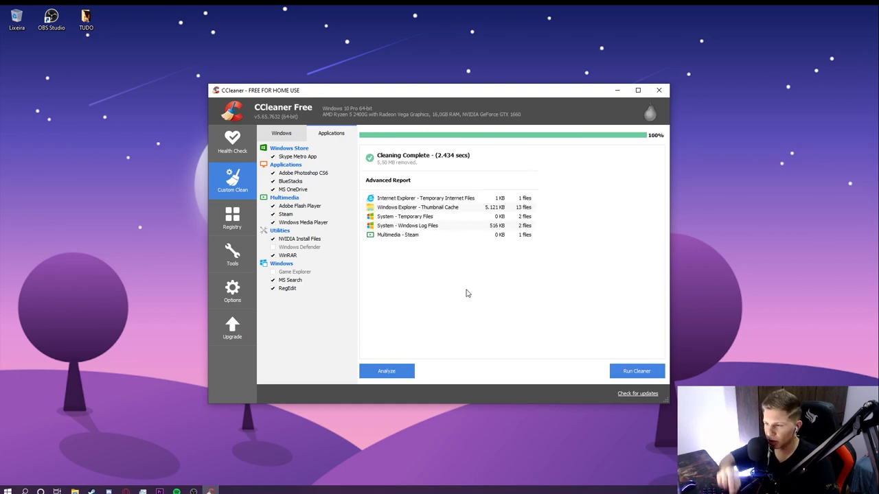
Enable Windows Error Reporting, DNS Cache, Start Menu Shortcuts and Desktop Shortcuts under System, leaving Windows Event Logs disabled.
left_click(280, 132)
scroll(319, 305, "down", 5)
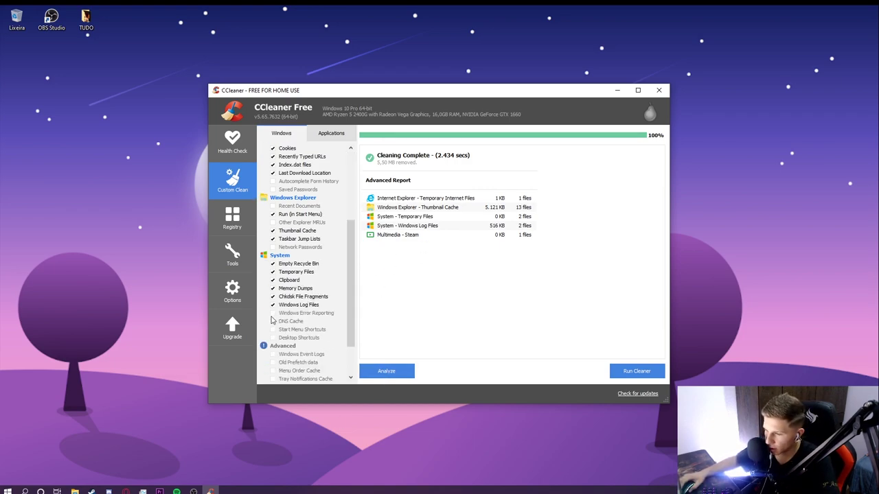
left_click(273, 313)
left_click(273, 321)
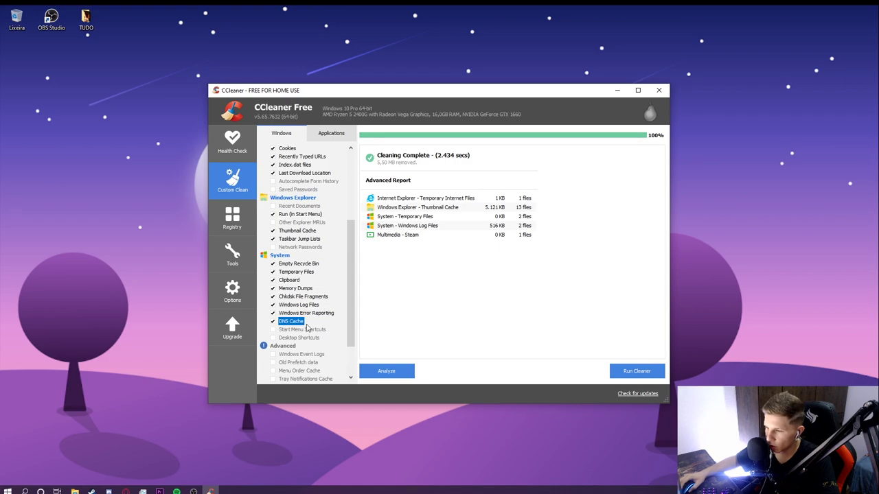
left_click(273, 330)
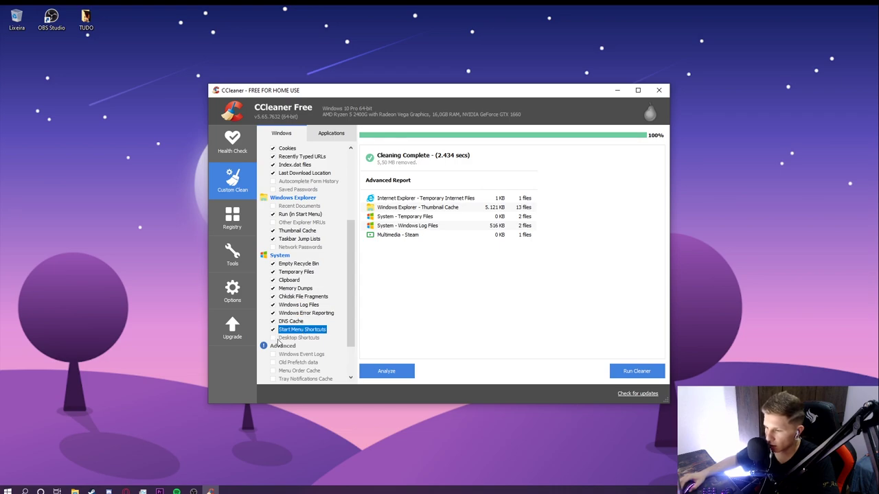
left_click(280, 337)
scroll(291, 327, "down", 2)
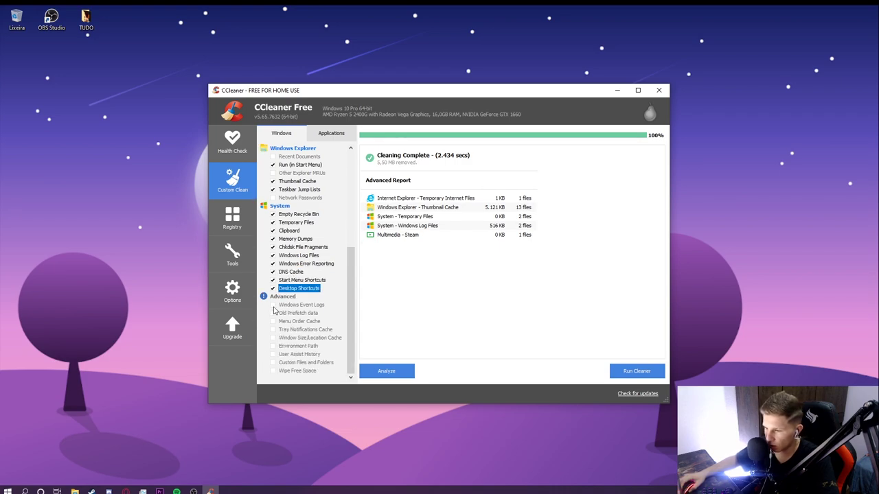
left_click(273, 305)
left_click(517, 275)
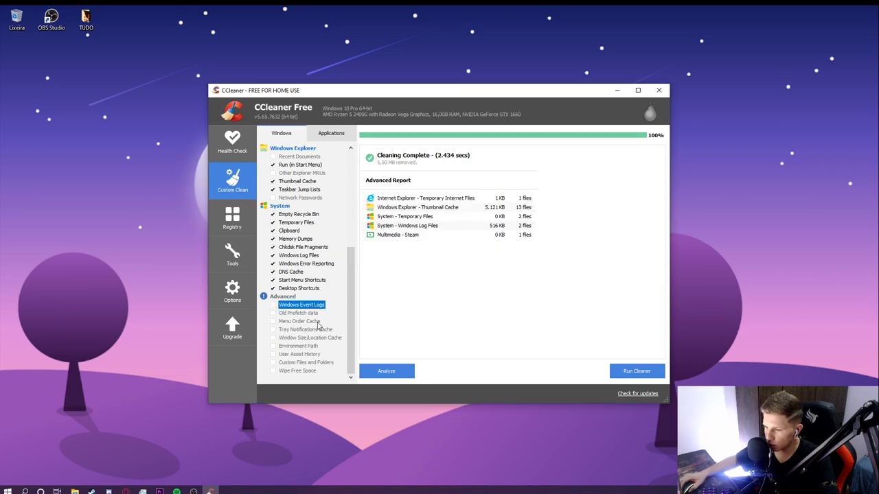
Analyze the system again with the added System options and delete the files listed for removal.
scroll(294, 322, "up", 7)
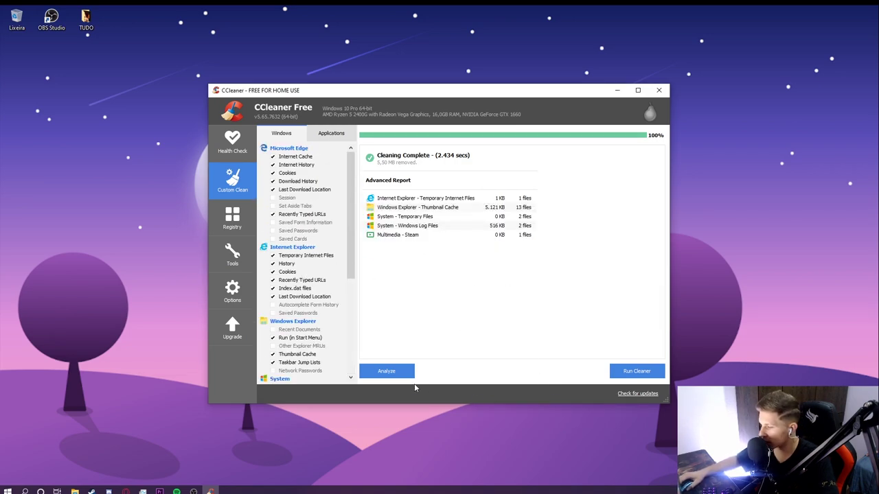
left_click(402, 371)
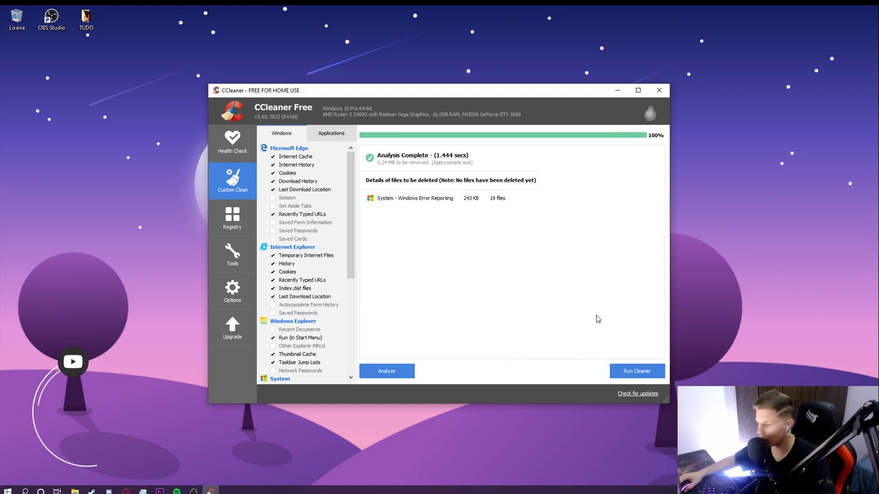
left_click(635, 371)
left_click(509, 233)
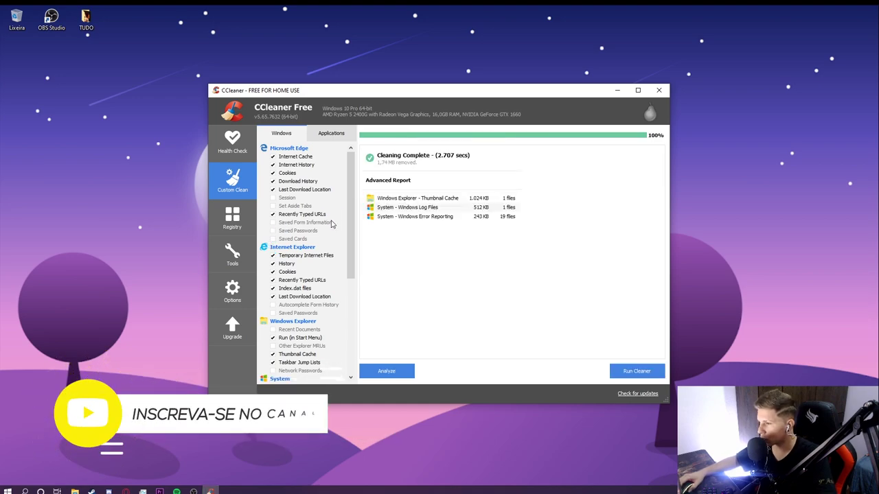
Scan the registry for issues, fix the unused .cfg file extension entry without a backup, and close CCleaner.
left_click(235, 215)
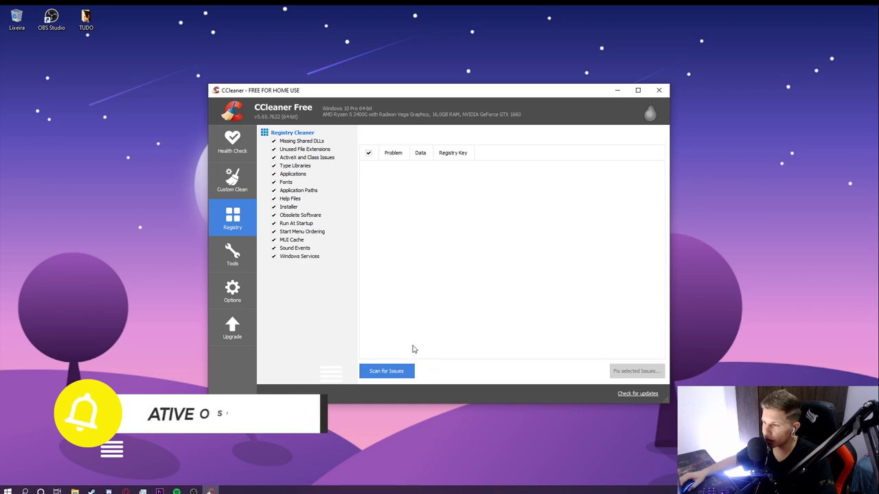
left_click(384, 371)
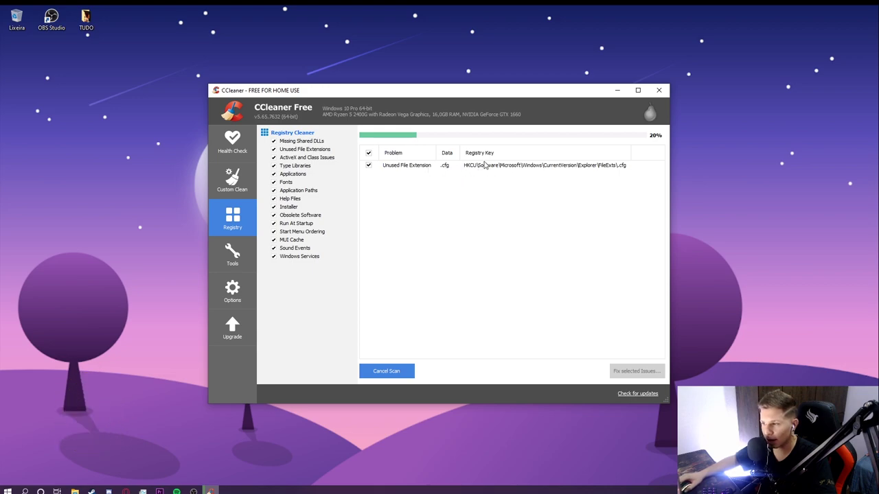
left_click(629, 370)
left_click(459, 267)
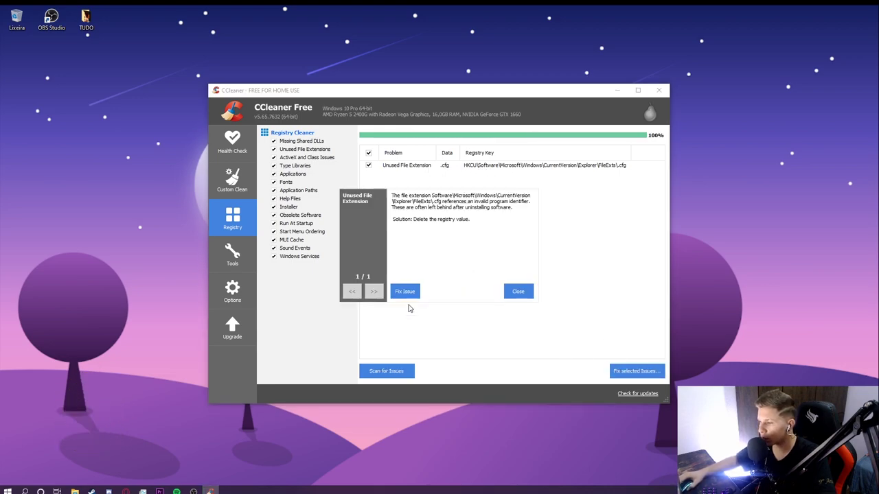
left_click(407, 292)
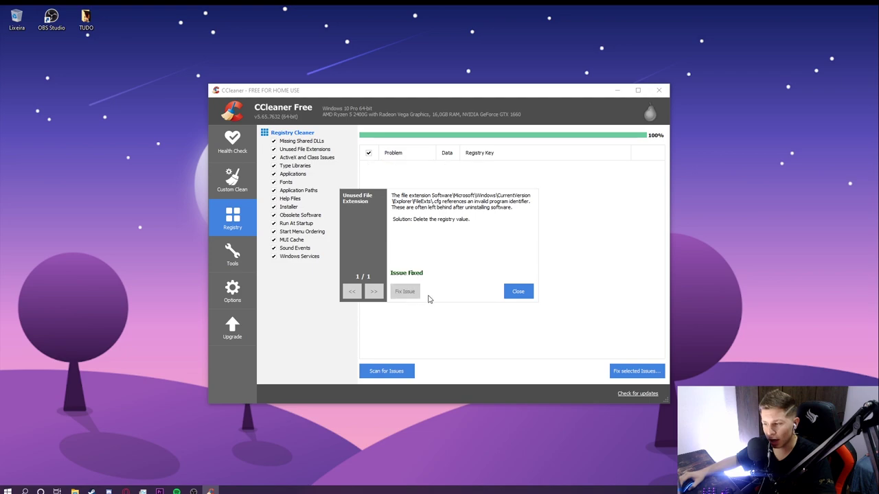
left_click(524, 295)
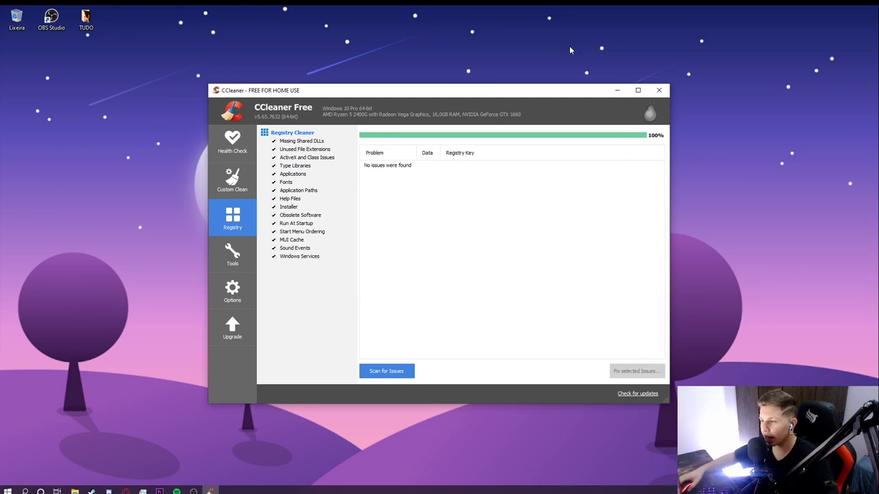
left_click(660, 89)
Refresh the Windows desktop several times.
right_click(412, 108)
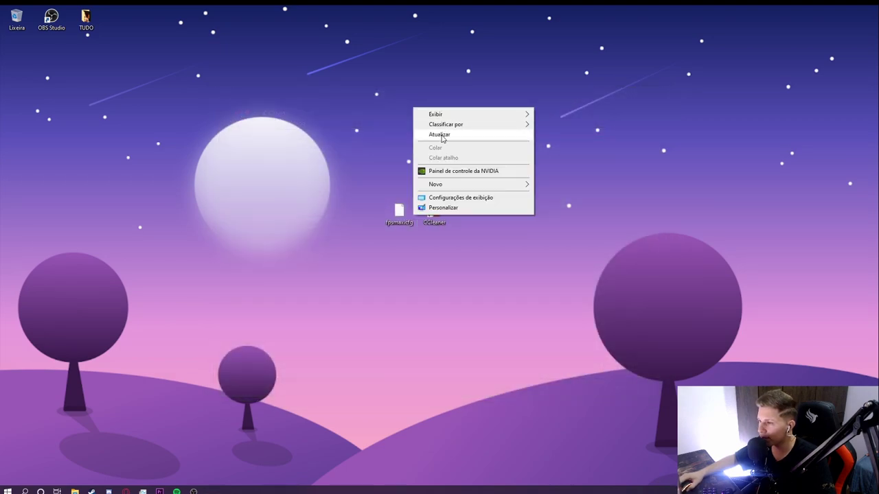
left_click(440, 134)
right_click(130, 109)
left_click(151, 131)
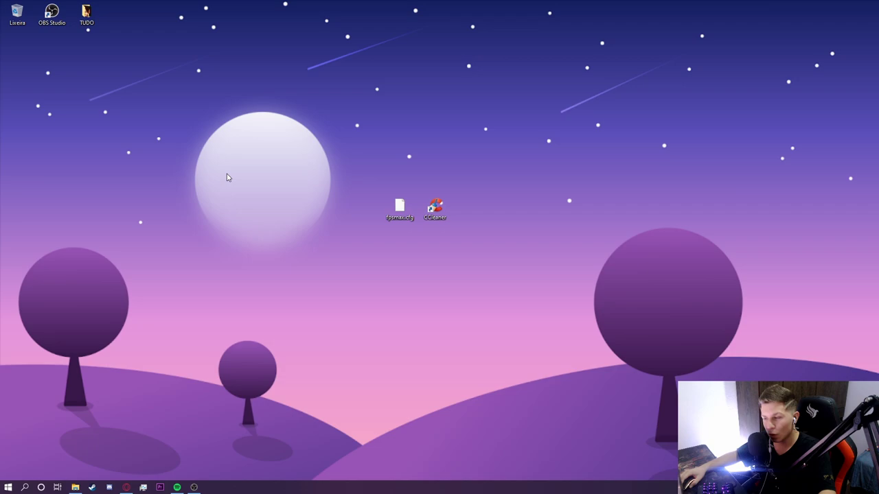
right_click(199, 131)
left_click(205, 152)
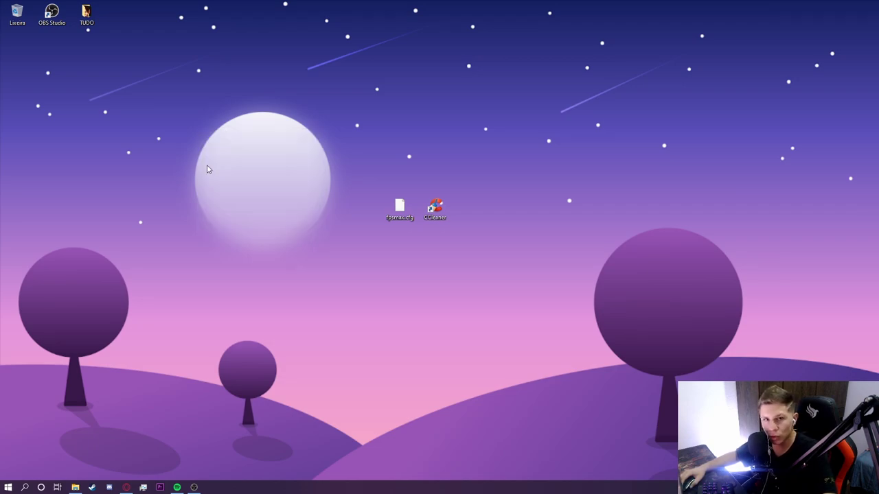
right_click(219, 134)
left_click(237, 158)
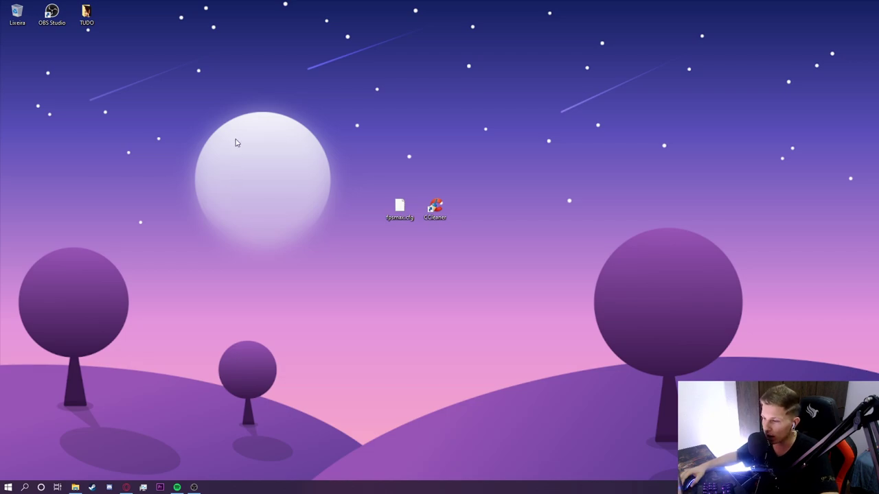
left_click_drag(377, 198, 263, 199)
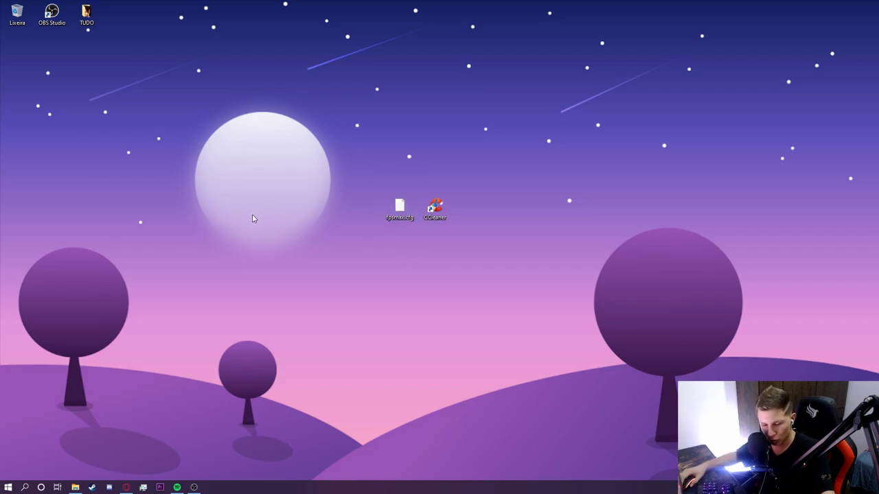
right_click(234, 153)
left_click(240, 179)
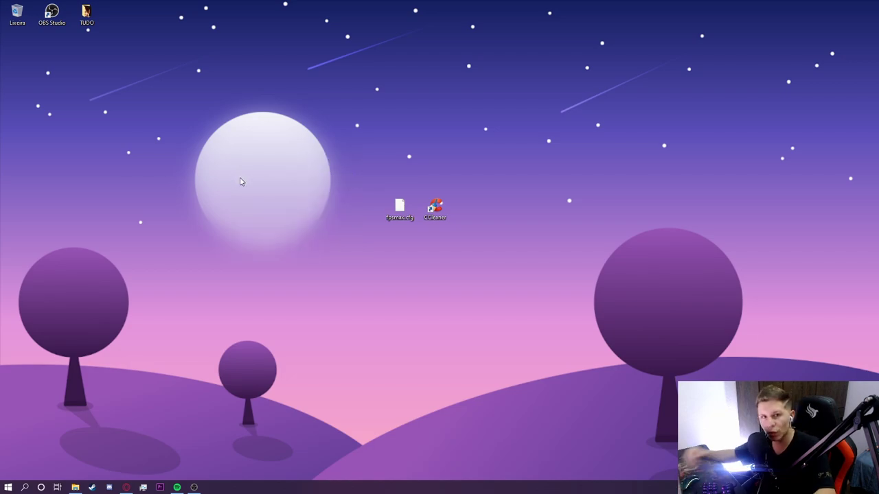
right_click(241, 153)
left_click(249, 180)
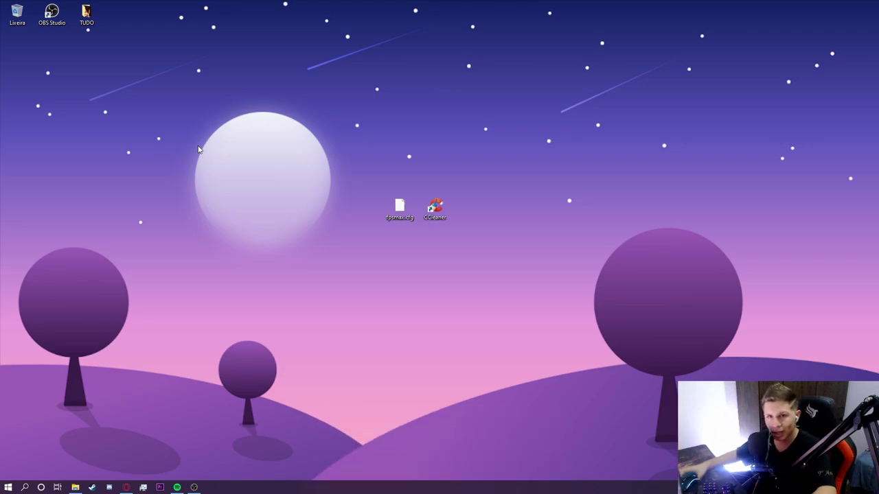
left_click_drag(342, 156, 413, 242)
left_click(408, 273)
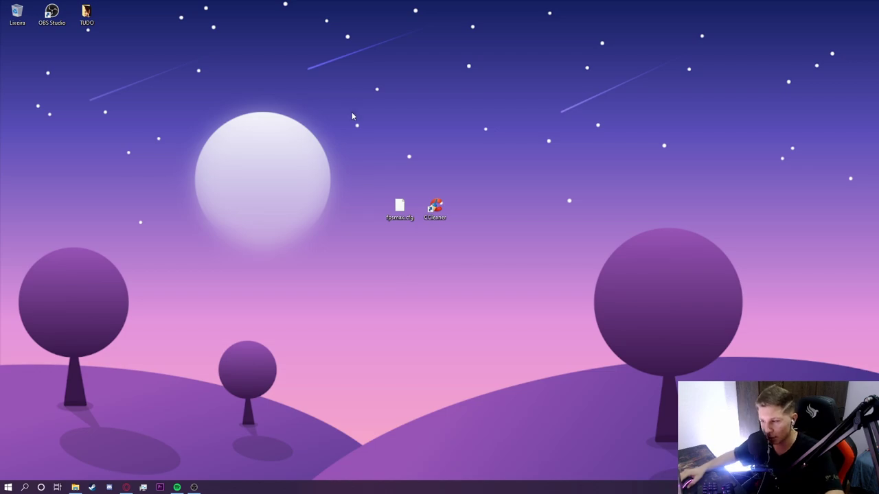
left_click_drag(351, 114, 398, 272)
left_click(417, 325)
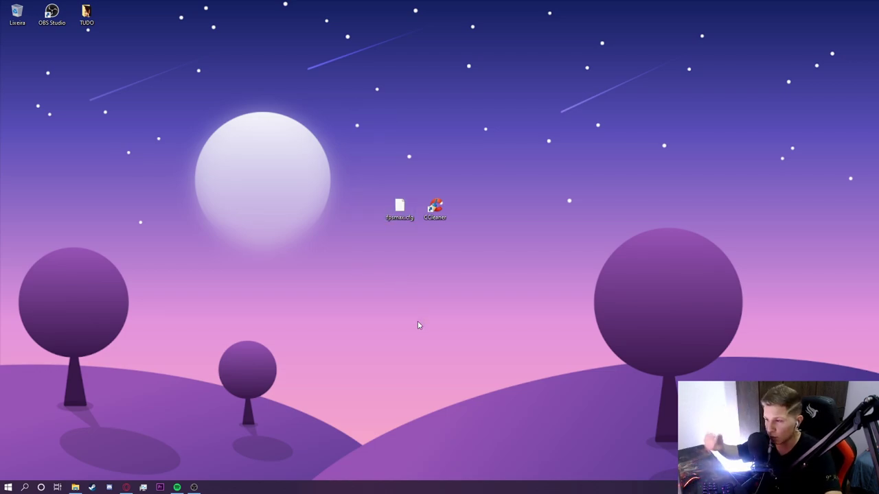
left_click_drag(297, 136, 356, 208)
right_click(316, 122)
left_click(343, 149)
Open the Windows Temp folder by running the command temp.
key("super+r")
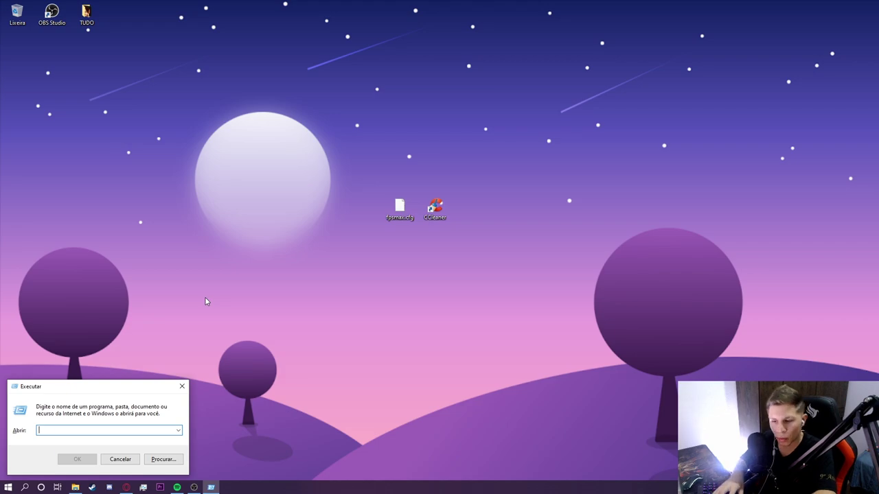
type("temp")
key("Return")
left_click(448, 257)
left_click_drag(430, 180, 404, 111)
Delete all files in the Windows Temp folder and close the folder window.
key("ctrl+a")
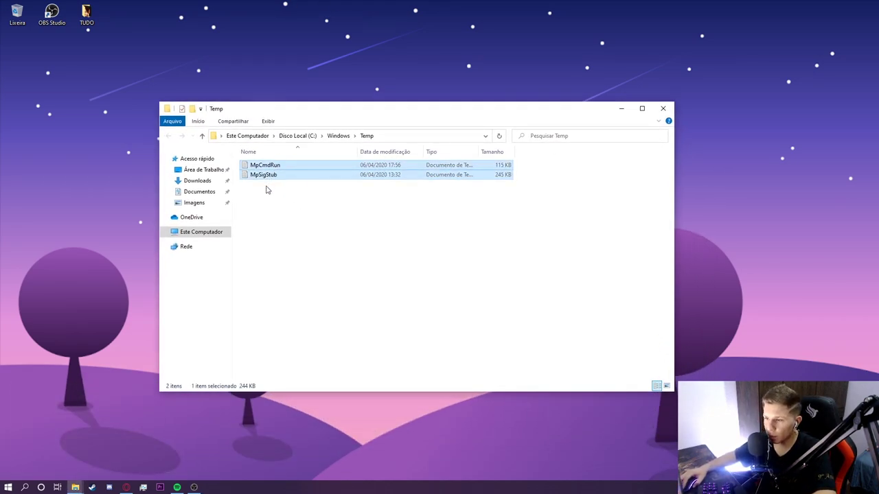
key("Delete")
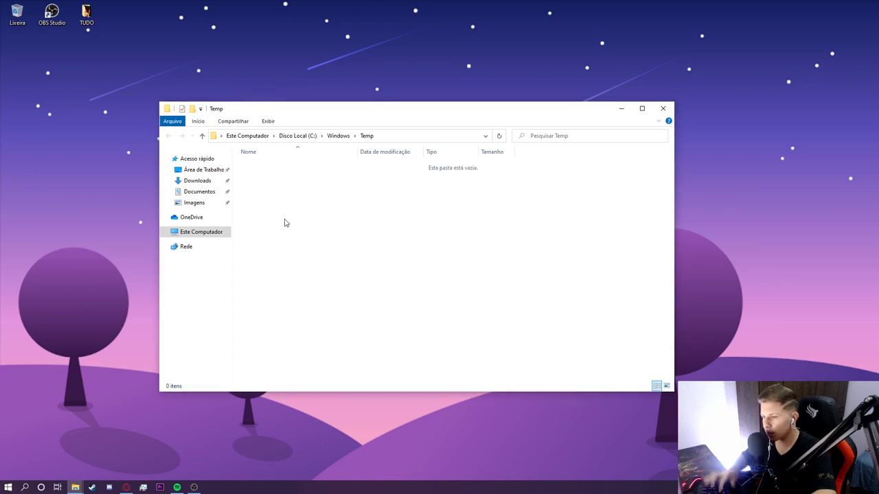
left_click(662, 110)
Open the user's temporary files folder by running the command %temp%.
key("super+r")
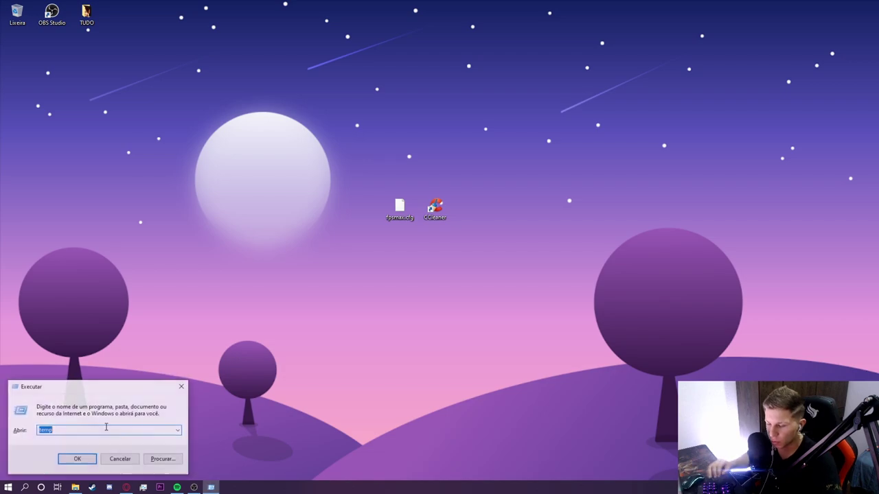
key("BackSpace")
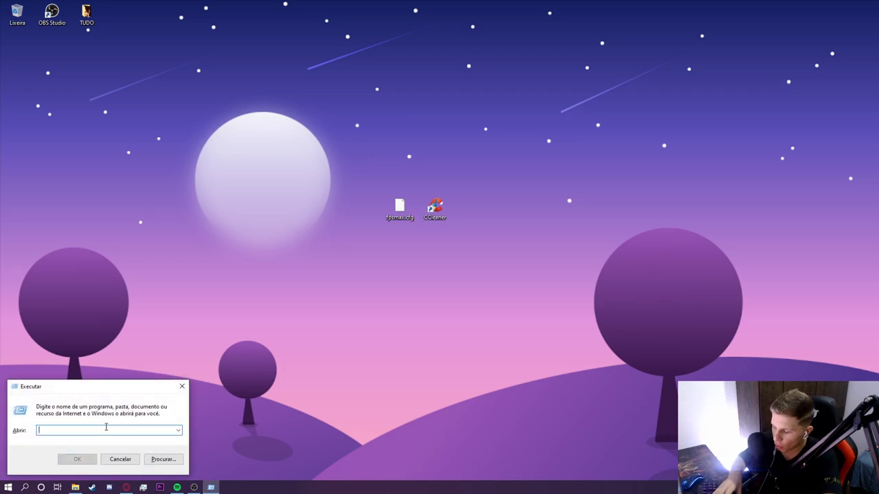
type("%temp%")
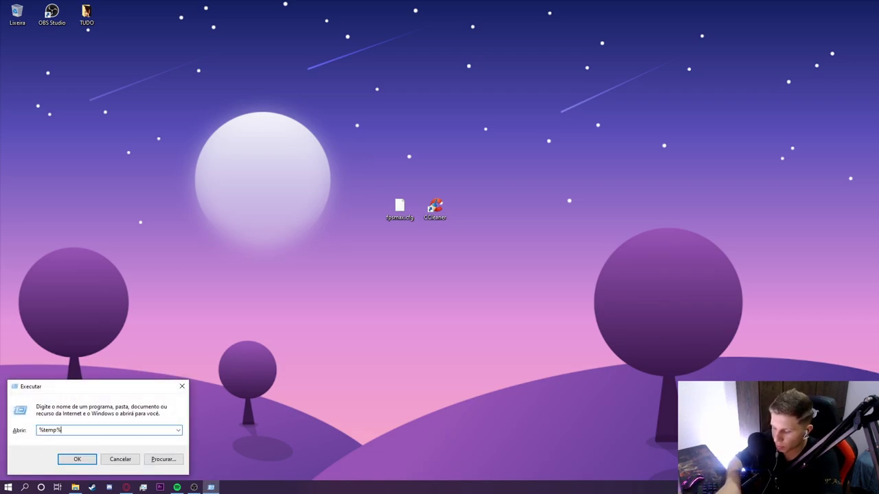
key("Return")
Delete all items in the user's Temp folder, skipping the files that are in use.
scroll(329, 214, "down", 10)
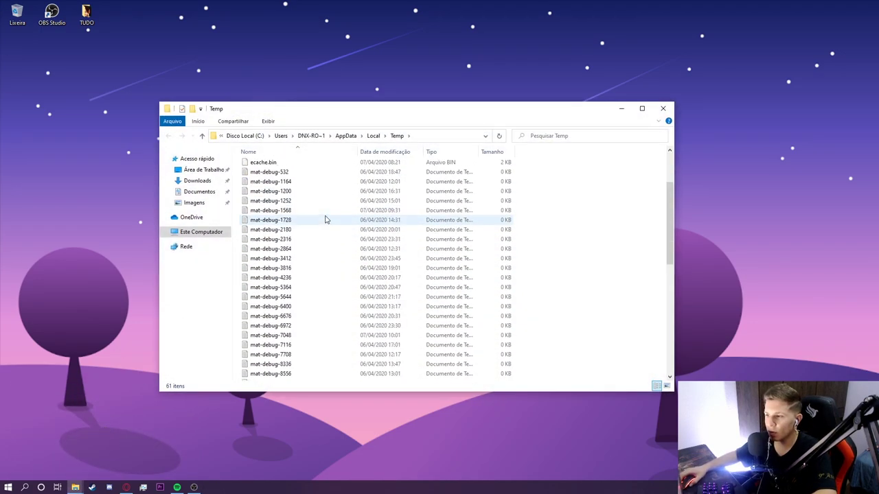
scroll(329, 213, "up", 10)
key("ctrl+a")
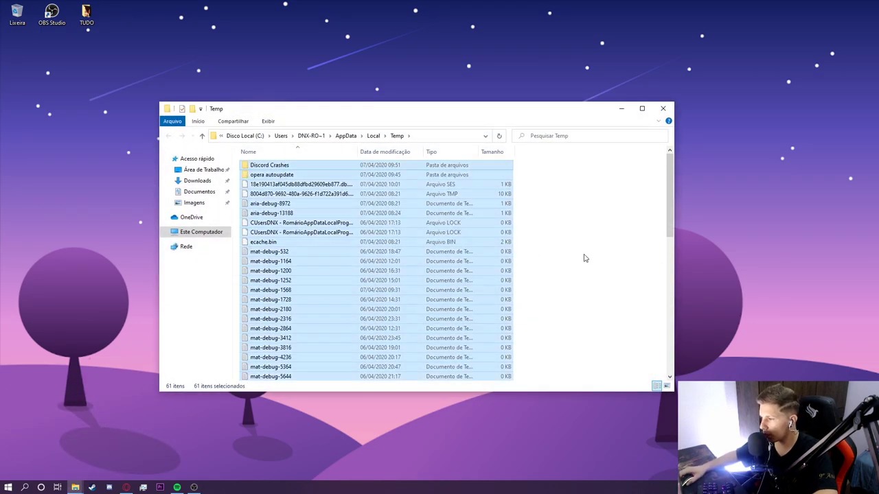
key("Delete")
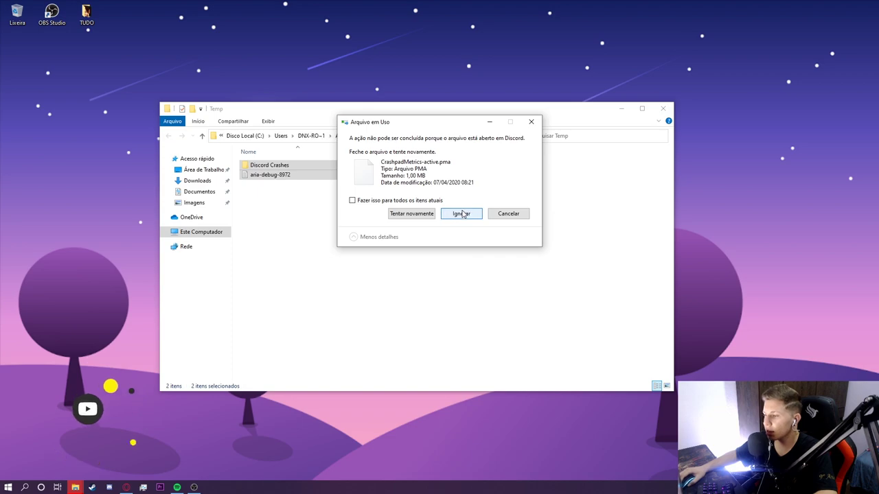
left_click(461, 214)
left_click(461, 214)
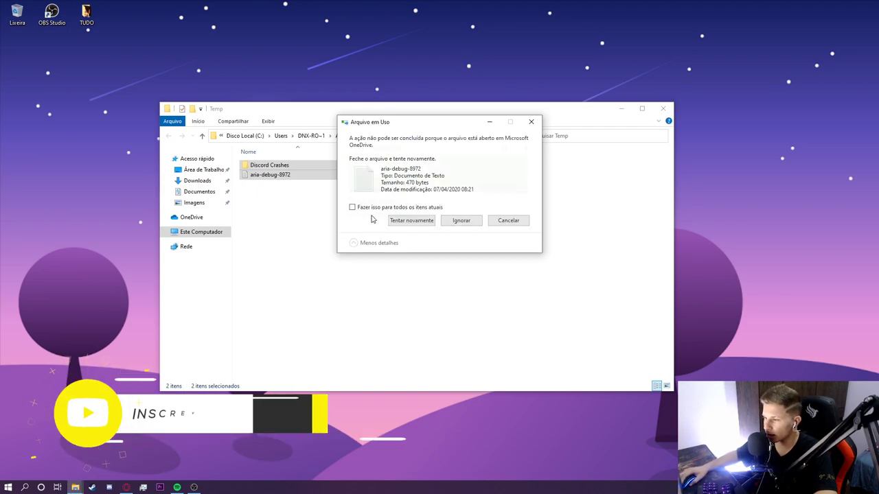
left_click(459, 221)
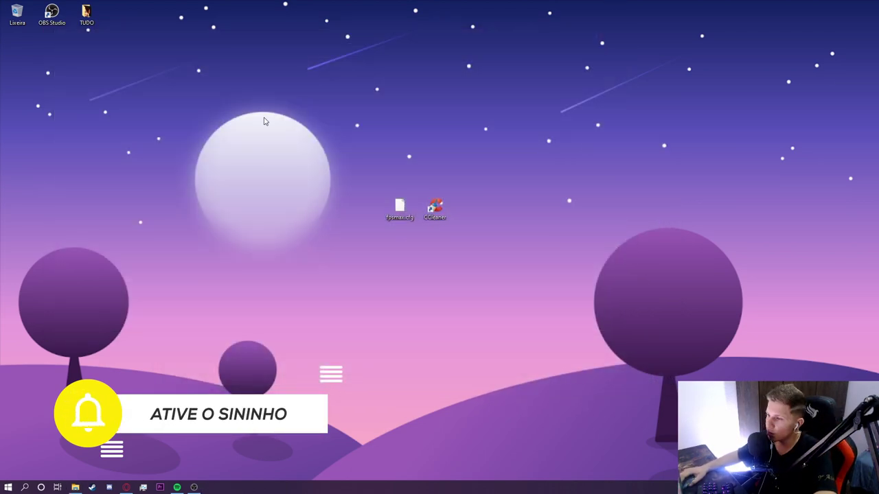
Open the NVIDIA Control Panel at the 3D settings management page (Gerenciar as configurações em 3D).
right_click(265, 121)
left_click(278, 143)
right_click(101, 97)
left_click(136, 124)
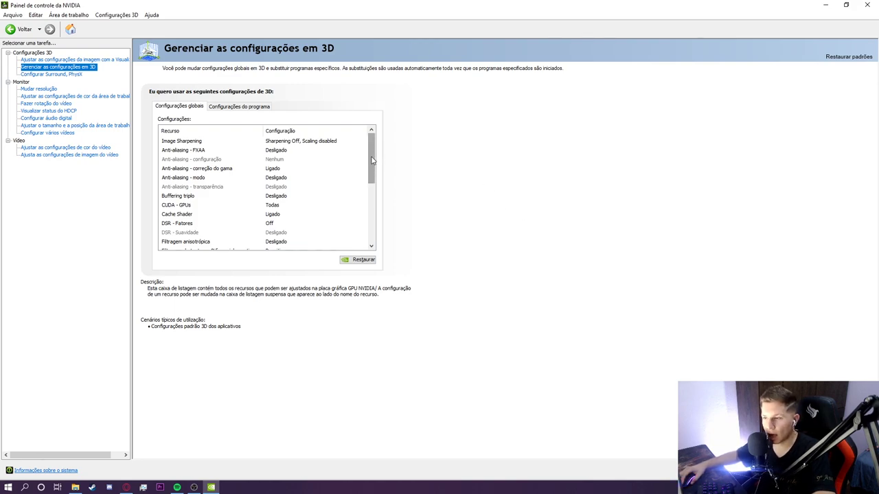
Review the global 3D settings from image sharpening through power management and low latency mode, and close the NVIDIA Control Panel.
left_click_drag(372, 160, 372, 190)
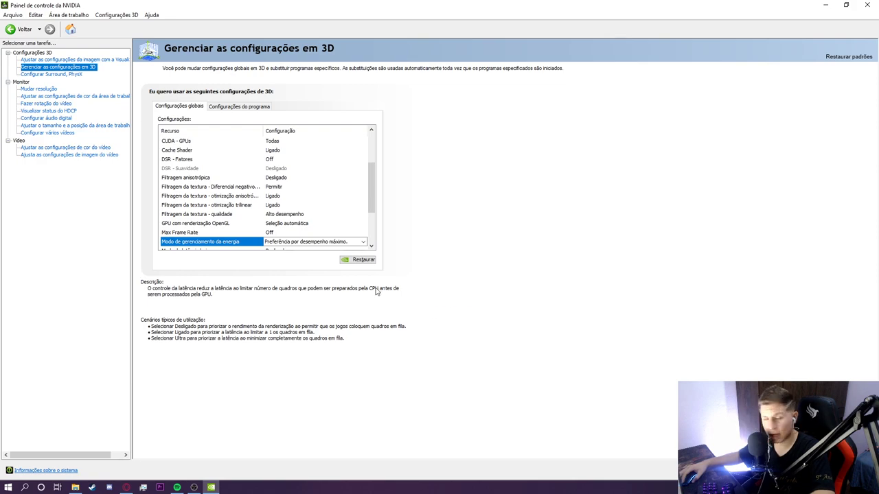
scroll(376, 292, "up", 3)
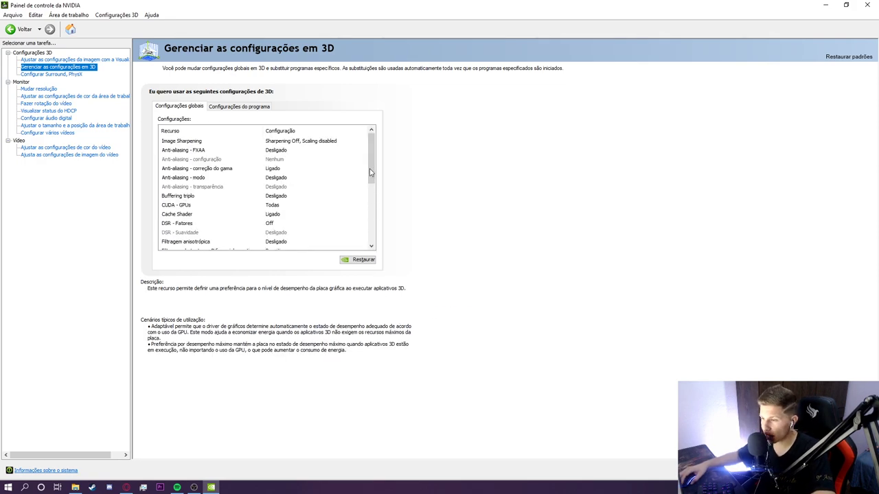
scroll(375, 179, "down", 4)
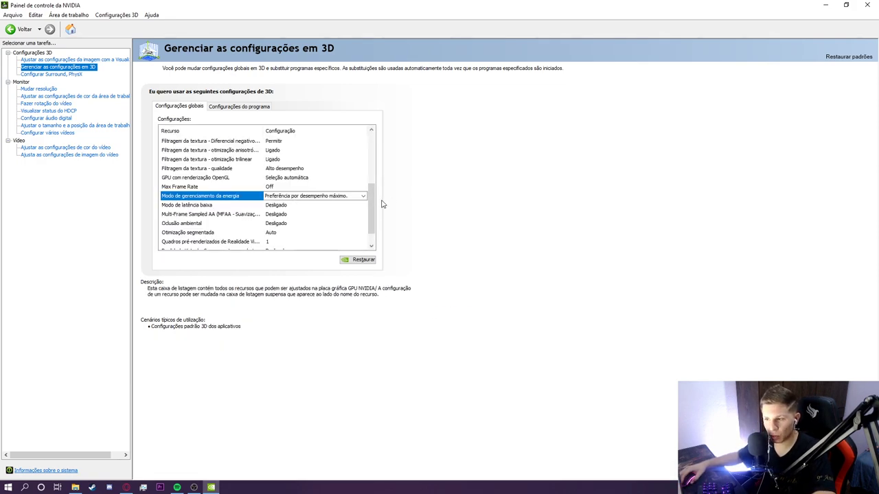
scroll(375, 213, "up", 4)
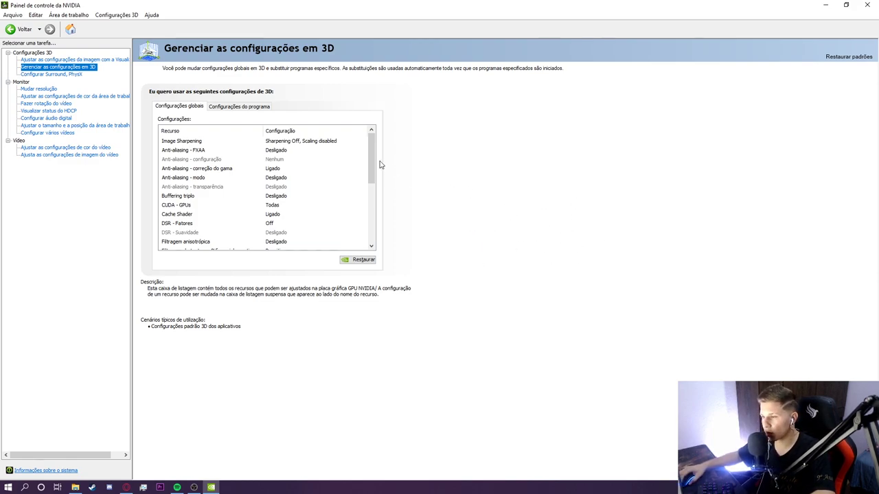
mouse_move(372, 157)
left_mouse_down()
mouse_move(370, 215)
mouse_move(374, 151)
left_mouse_up()
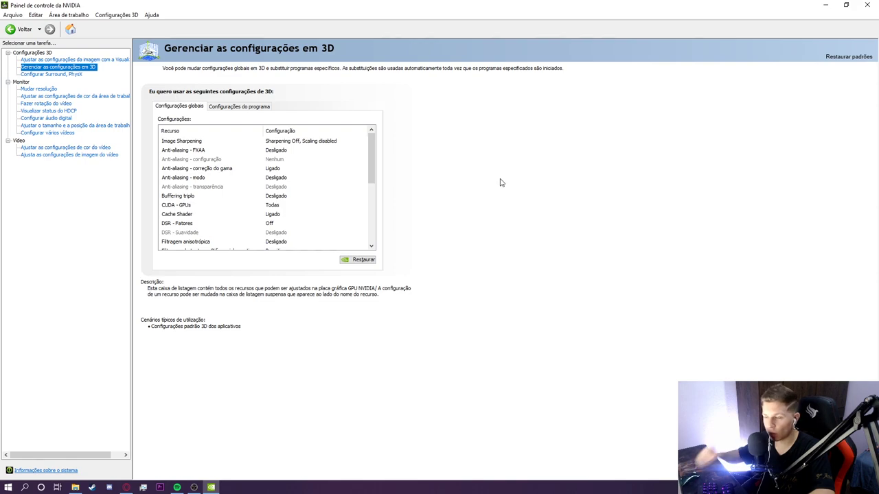
key("alt+F4")
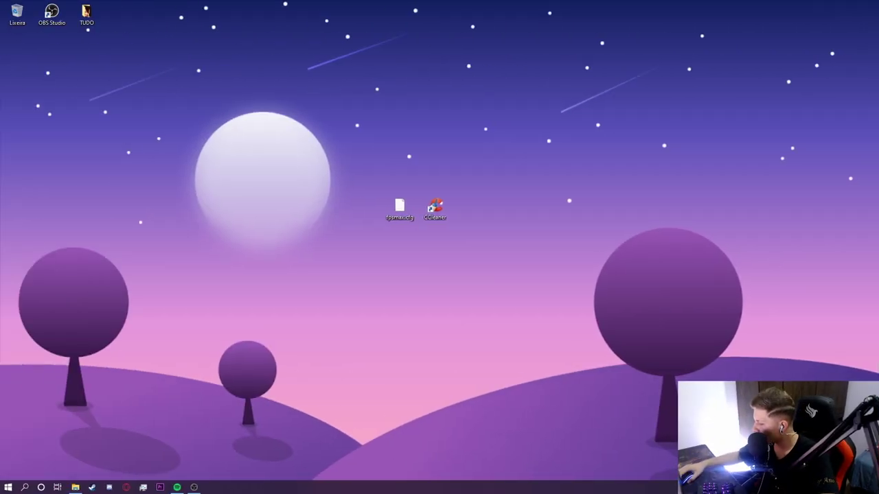
Switch to Steam and open the launch options of Counter-Strike: Global Offensive from its properties.
left_click(92, 487)
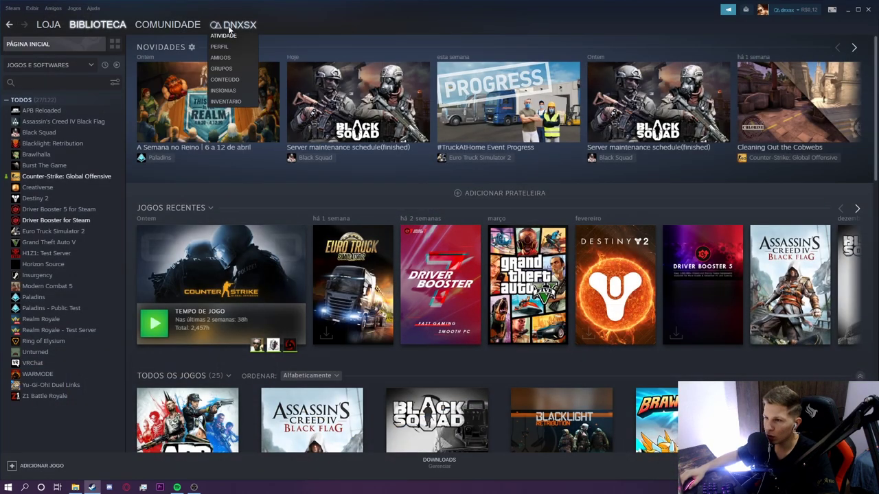
right_click(63, 176)
left_click(89, 231)
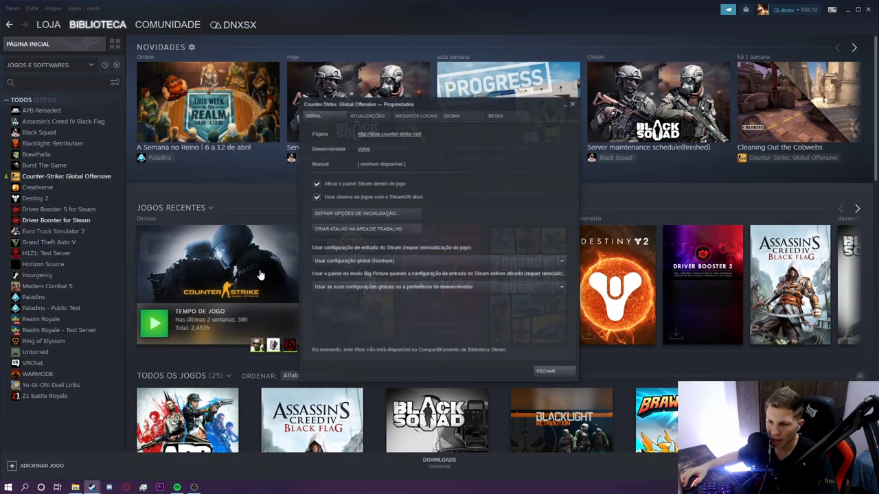
left_click(378, 217)
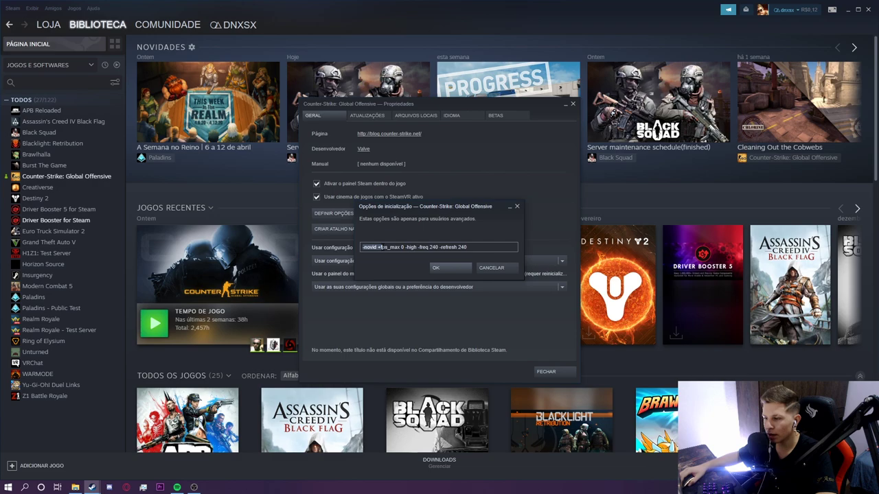
Set both the -freq and -refresh values in the game's launch options to 75 and save them.
left_click(373, 247)
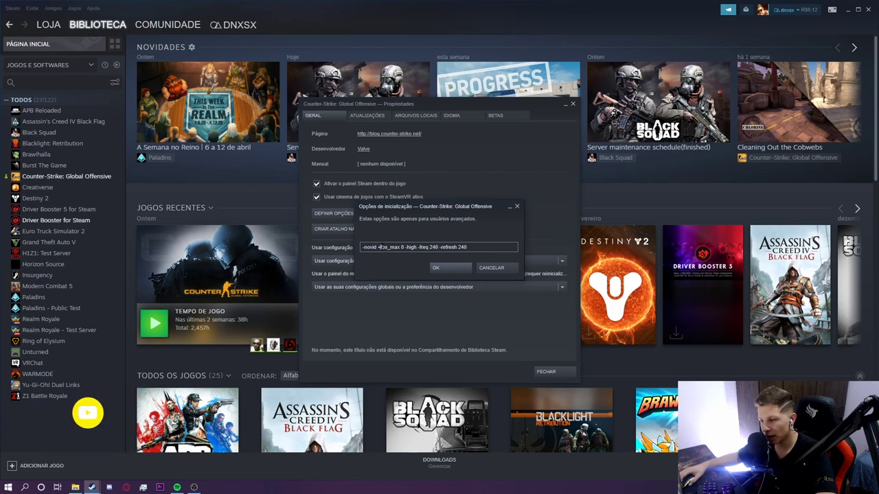
left_click_drag(378, 247, 390, 248)
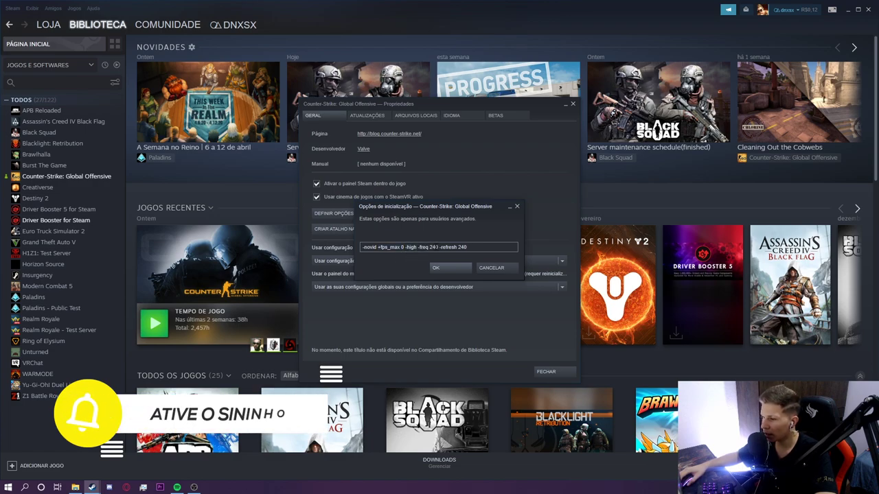
double_click(433, 247)
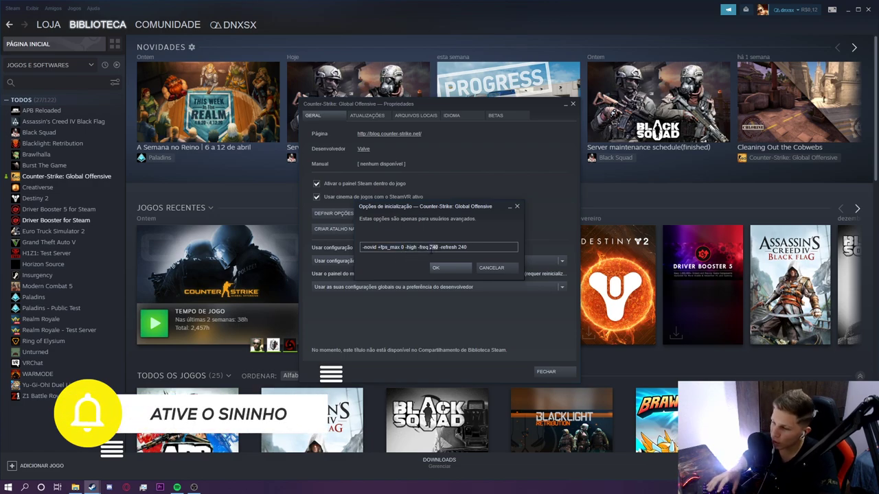
type("75")
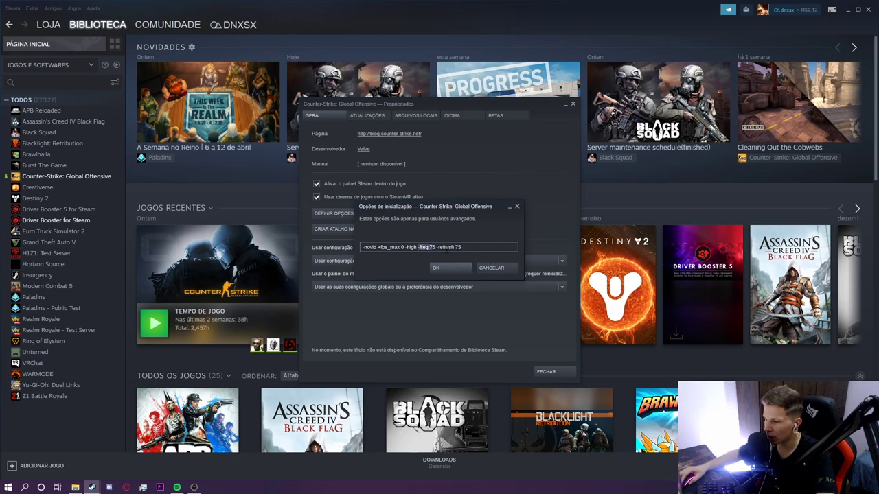
left_click(449, 267)
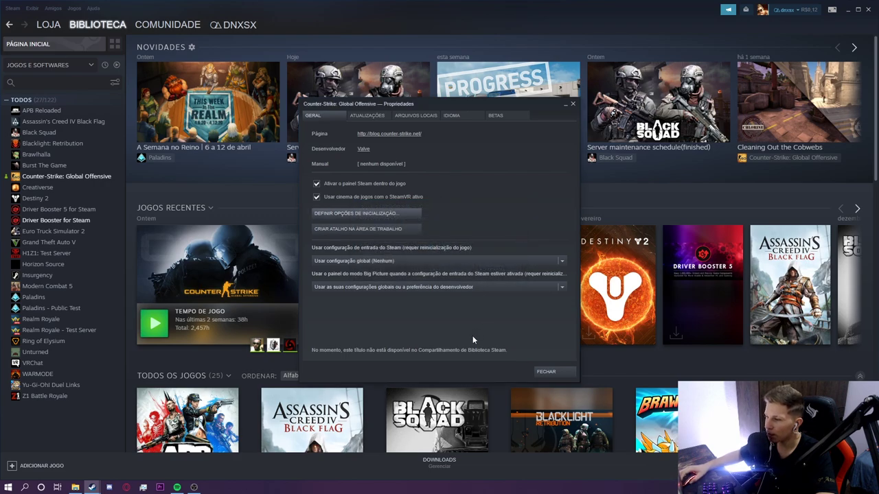
Browse the local files of Counter-Strike: Global Offensive and open the panorama folder inside csgo.
left_click(407, 116)
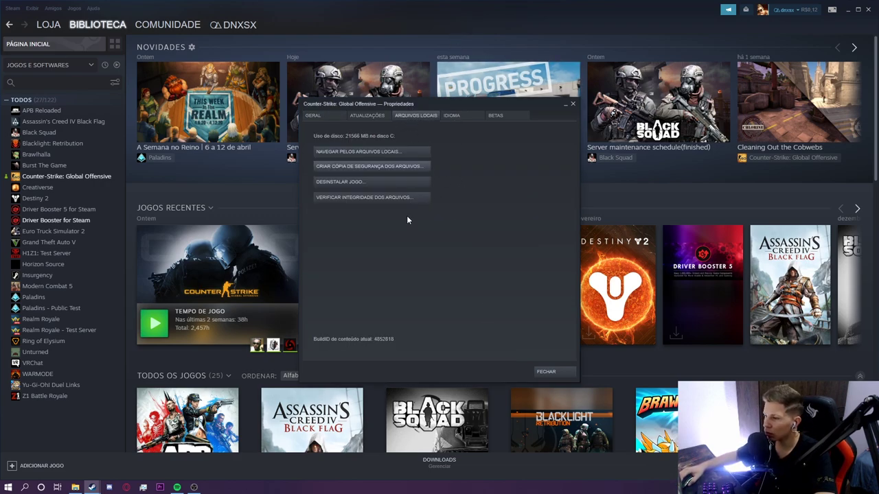
left_click(326, 152)
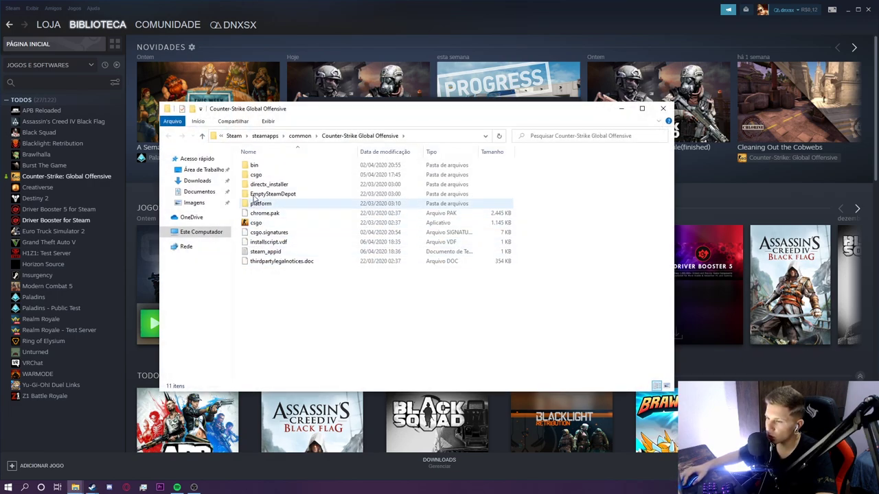
double_click(255, 175)
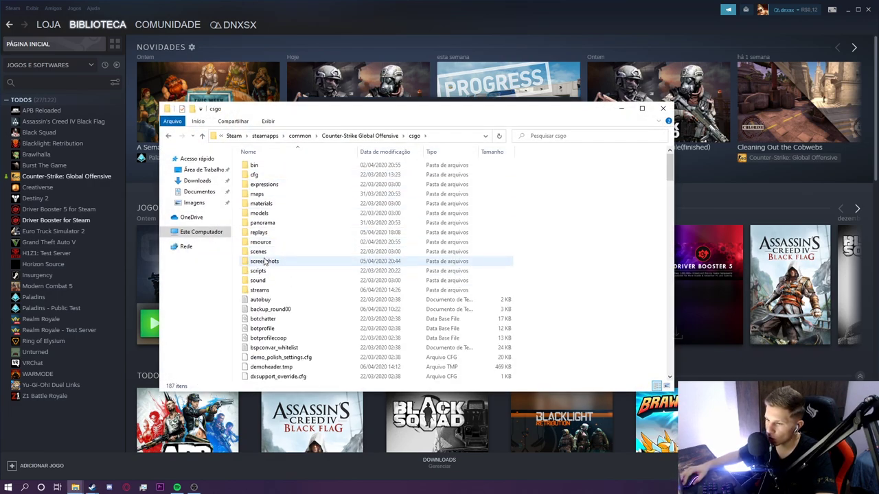
double_click(268, 224)
Rename the videos folder inside panorama to asdfaidna and close the game's folder window.
left_click(262, 176)
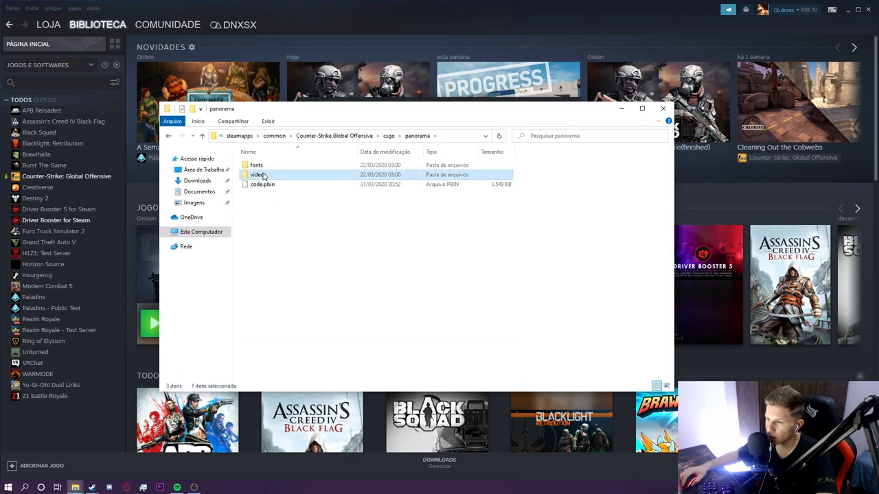
right_click(260, 176)
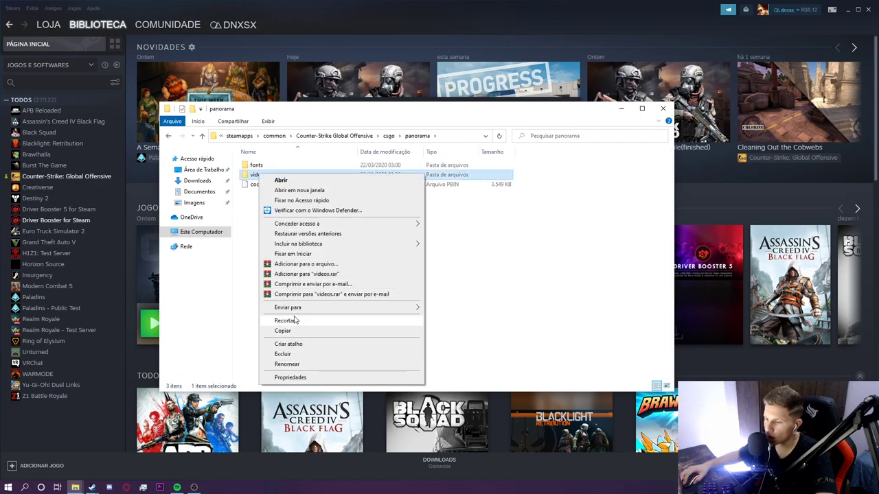
left_click(287, 364)
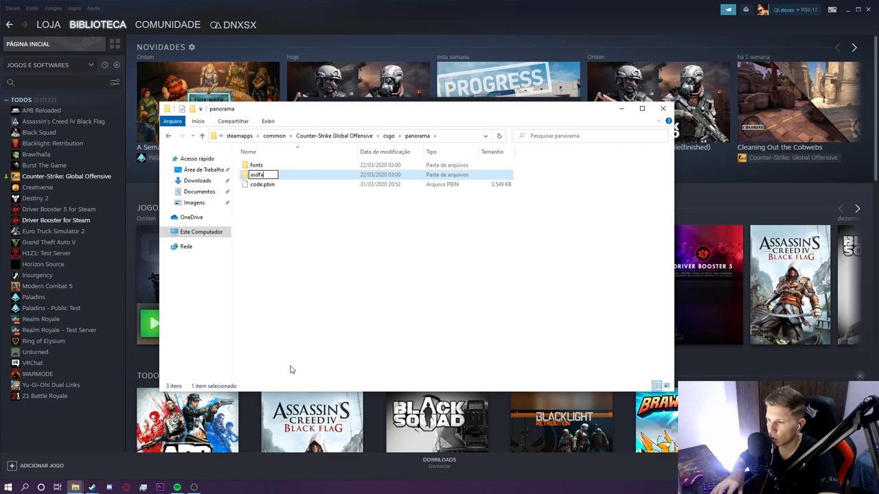
key("Return")
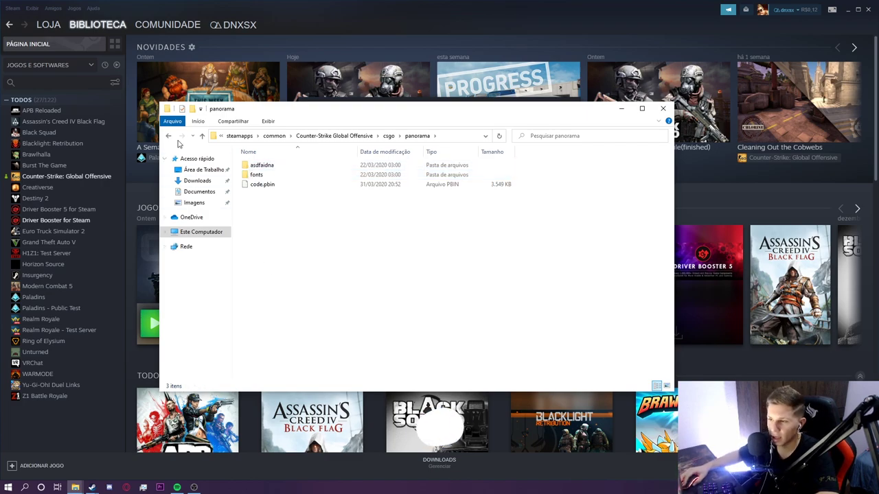
left_click(169, 136)
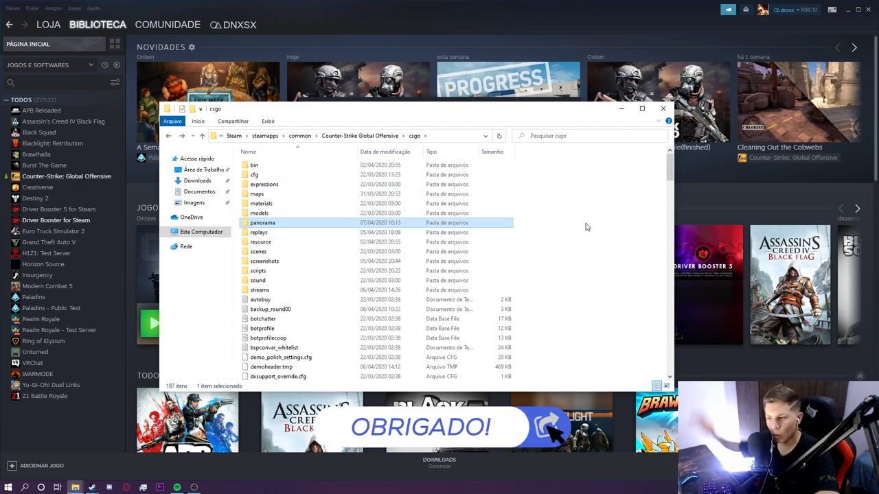
left_click(168, 135)
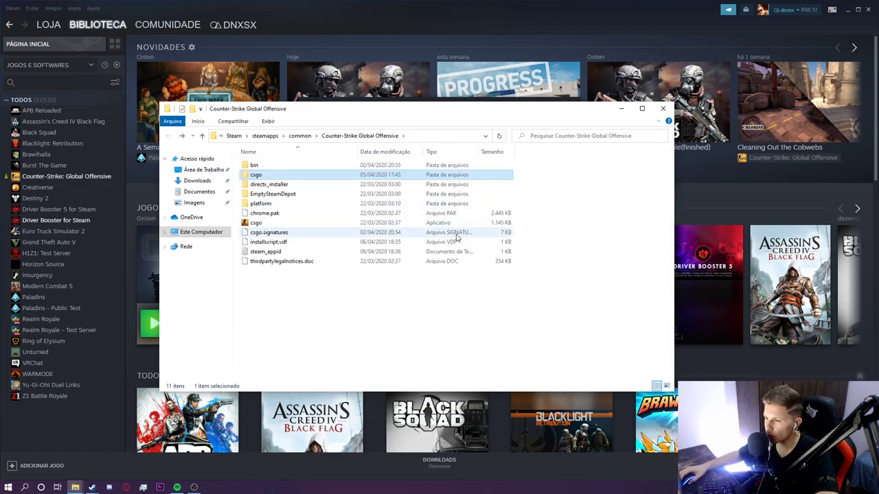
left_click(663, 108)
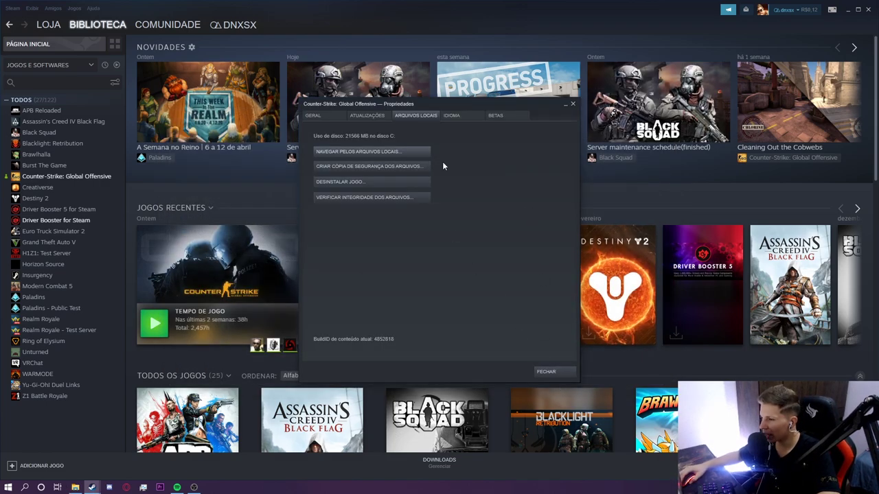
Browse the local files of Counter-Strike: Global Offensive and open the cfg folder inside csgo.
left_click(369, 153)
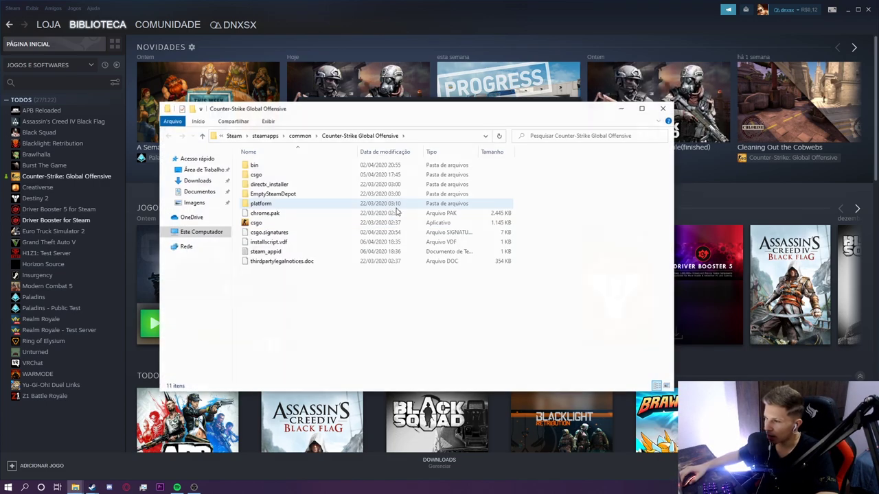
double_click(268, 174)
double_click(265, 174)
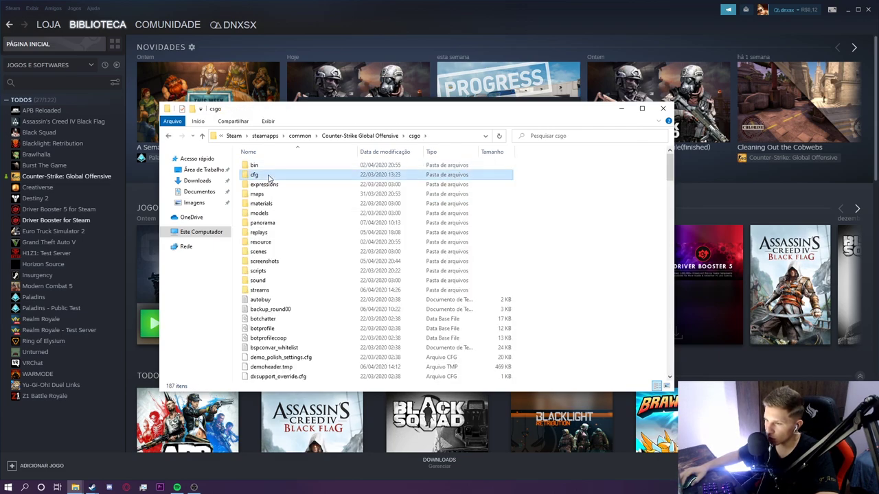
scroll(473, 273, "down", 3)
scroll(469, 234, "up", 3)
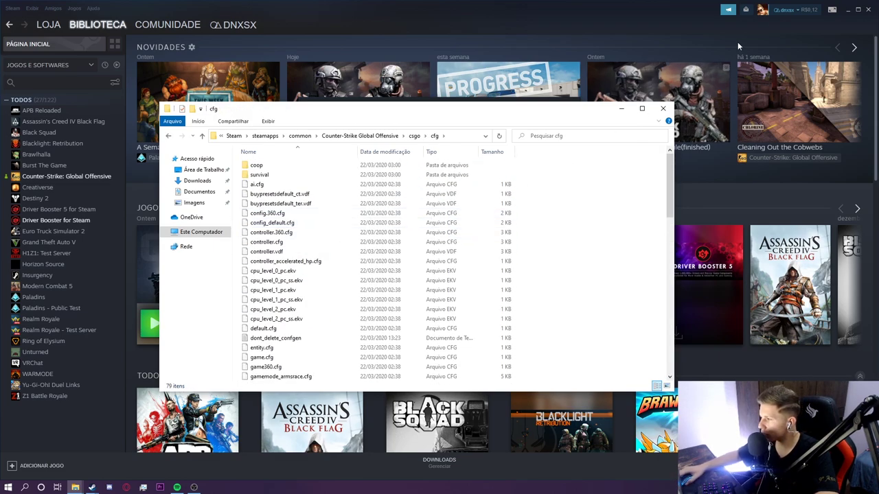
Clear the desktop by minimizing the Steam library and closing the game's properties window.
left_click(848, 10)
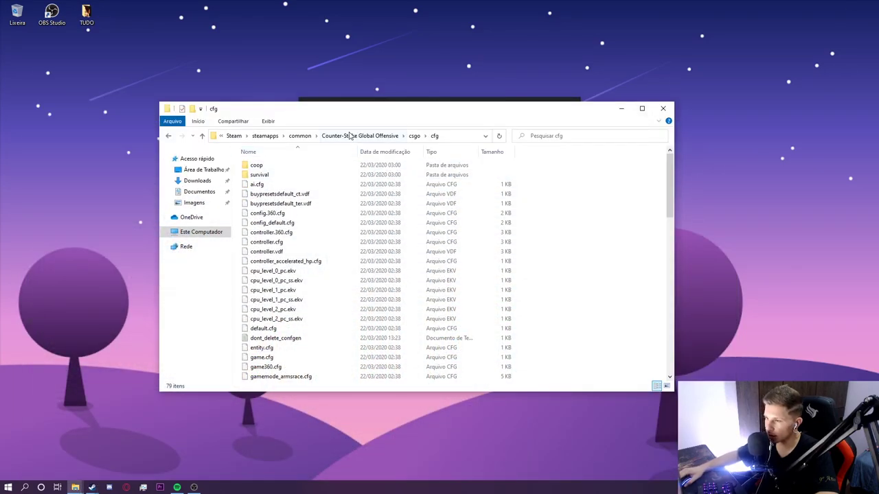
left_click_drag(458, 101, 643, 224)
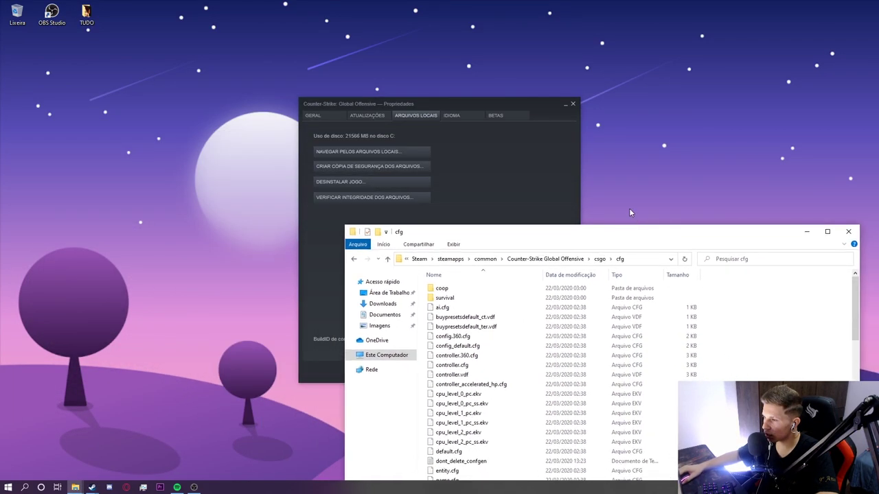
left_click(573, 105)
Place the fpsmax.cfg file from the desktop in the game's cfg folder and close the folder window.
left_click(397, 207)
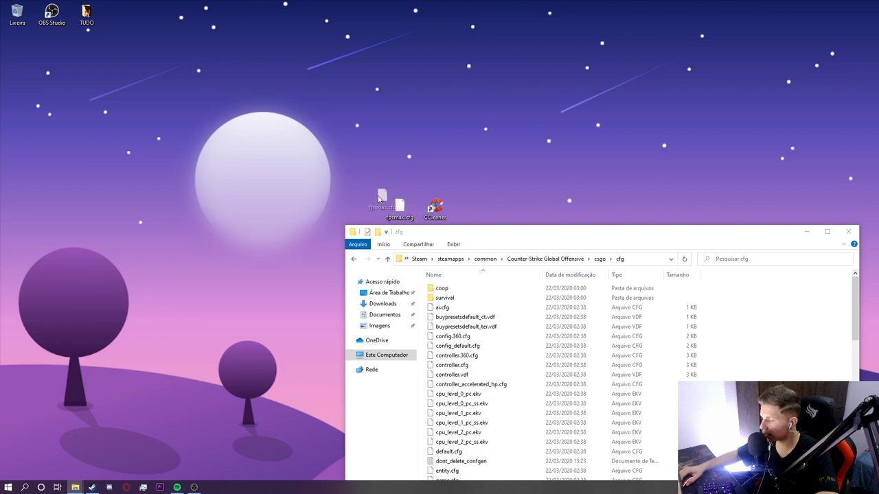
left_click_drag(388, 200, 721, 328)
scroll(721, 328, "down", 10)
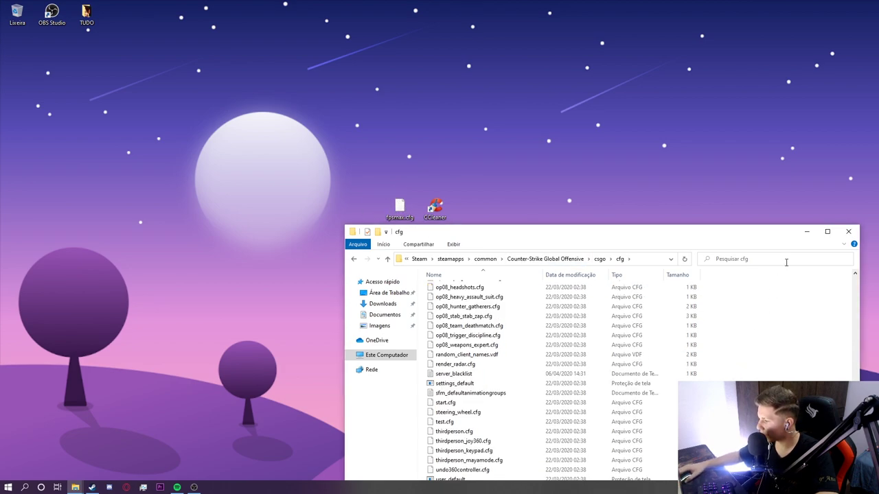
left_click(848, 232)
right_click(148, 87)
left_click(175, 114)
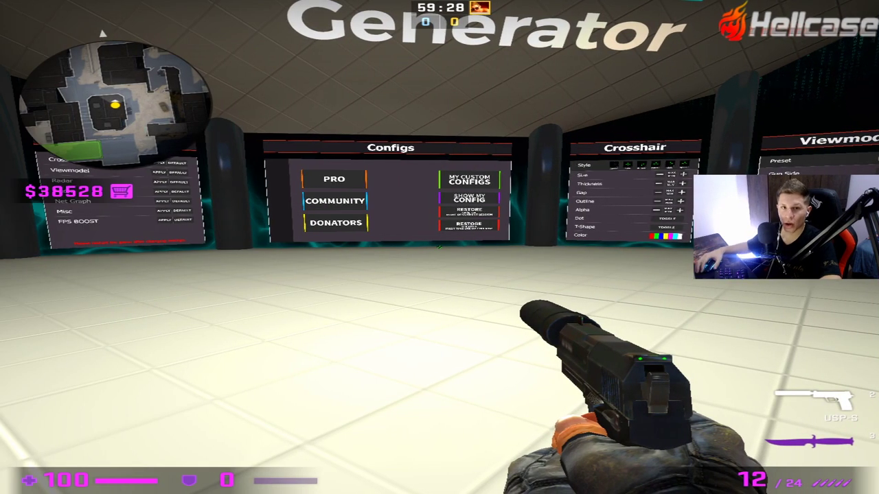
Switch to Counter-Strike: Global Offensive and review its advanced video settings.
key("3")
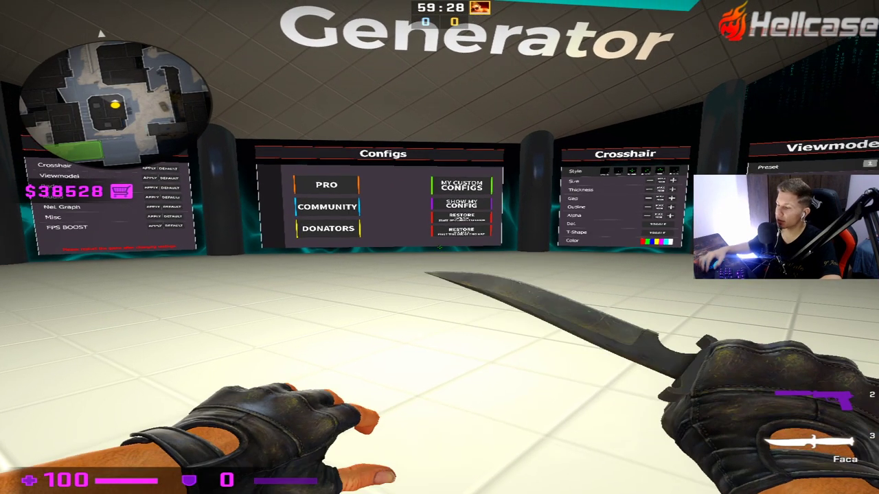
key("Escape")
mouse_move(690, 65)
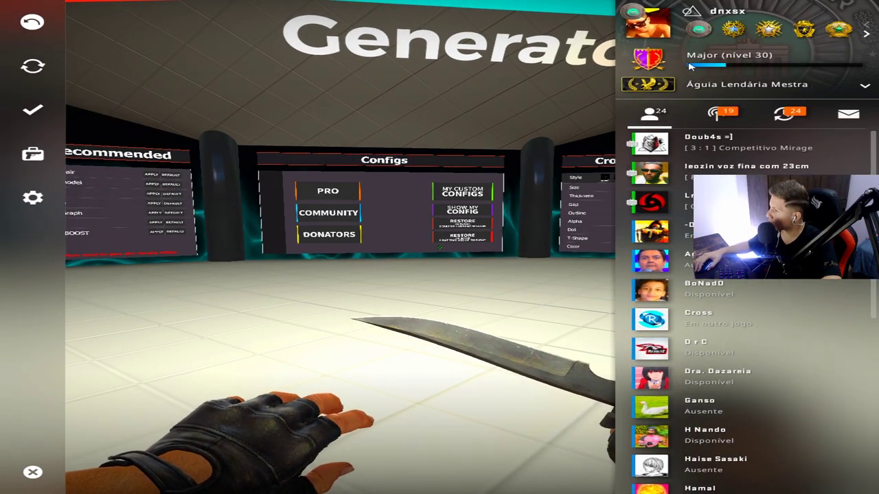
left_click(32, 198)
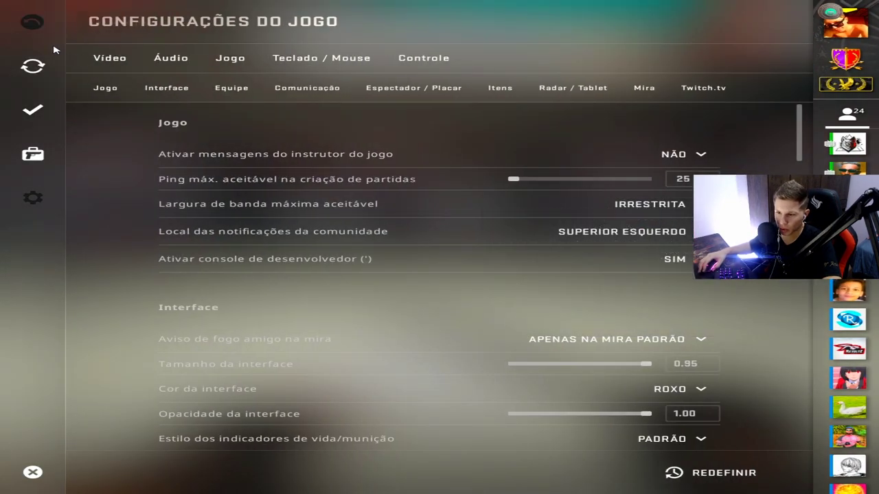
scroll(520, 138, "down", 2)
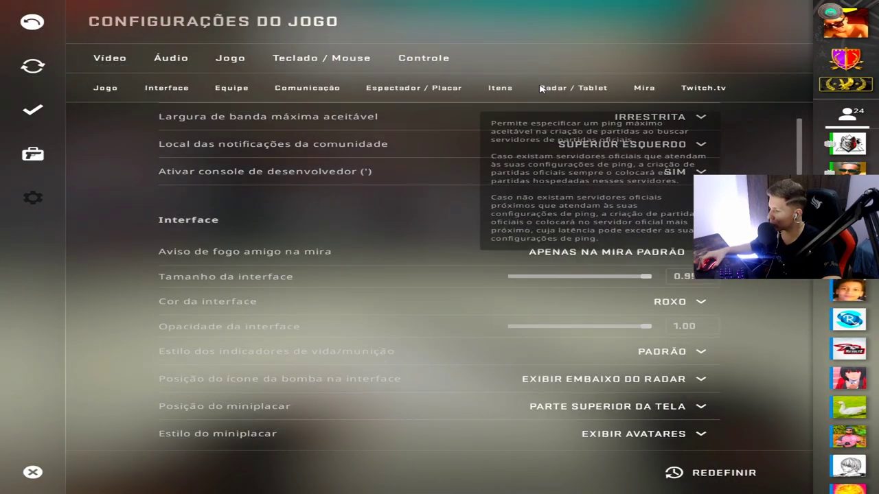
left_click(171, 58)
left_click(110, 57)
scroll(604, 199, "down", 5)
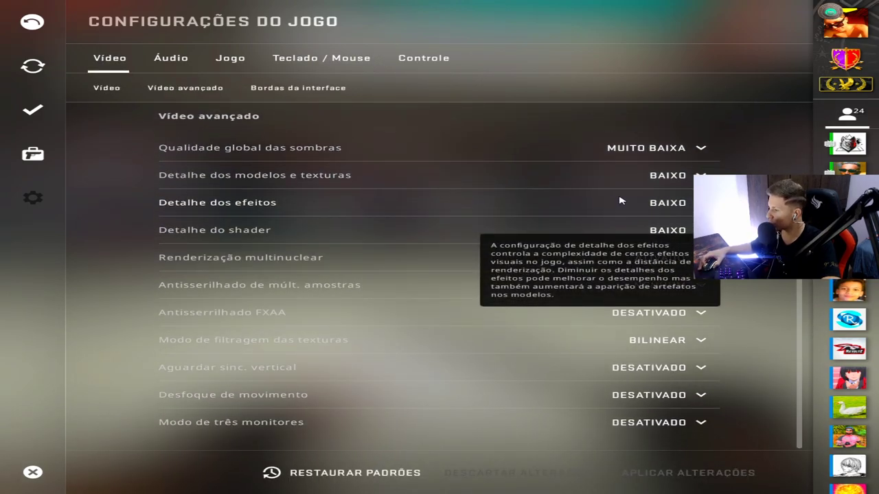
key("Escape")
key("f")
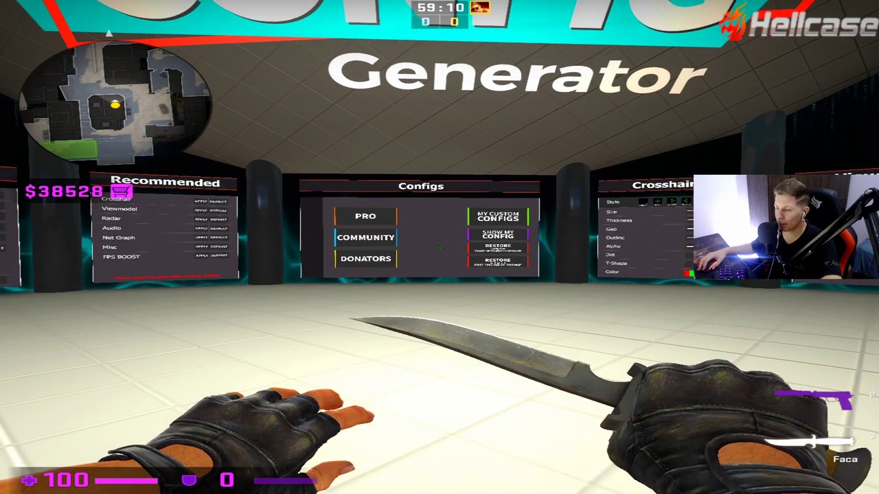
key("grave")
type("exec")
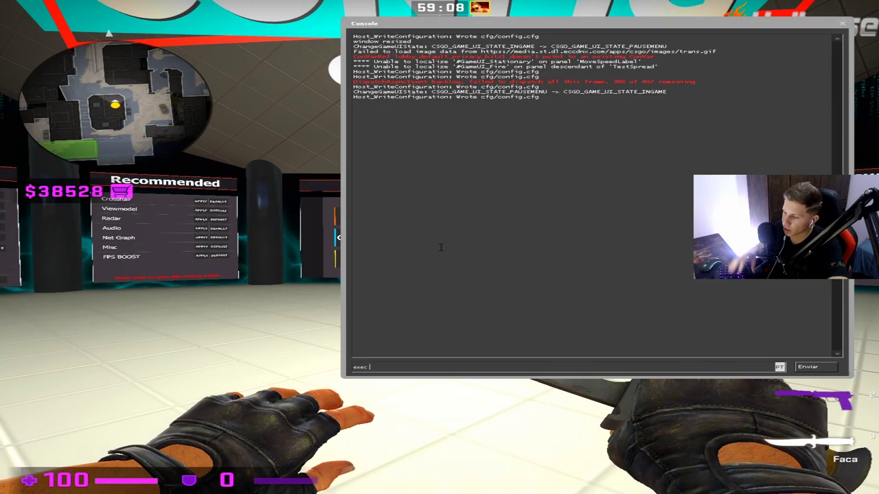
key("grave")
Set the developer console option to SIM in the game settings and return to the match.
key("Escape")
left_click(33, 197)
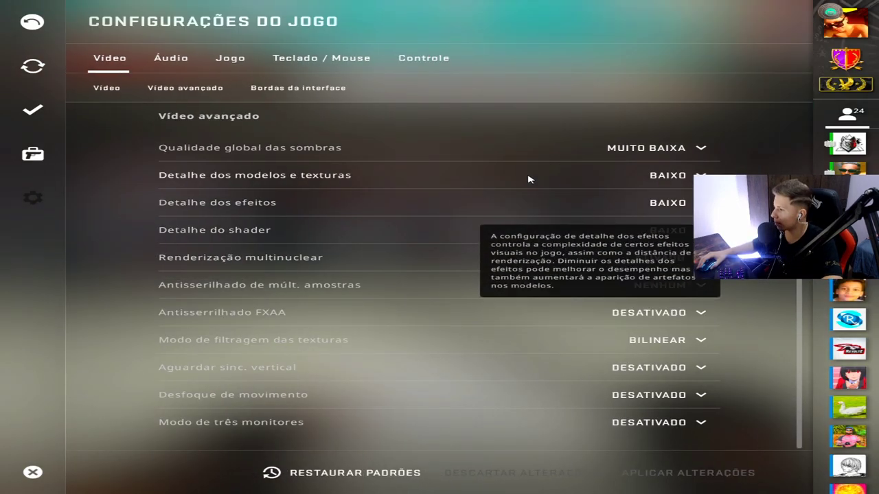
left_click(173, 61)
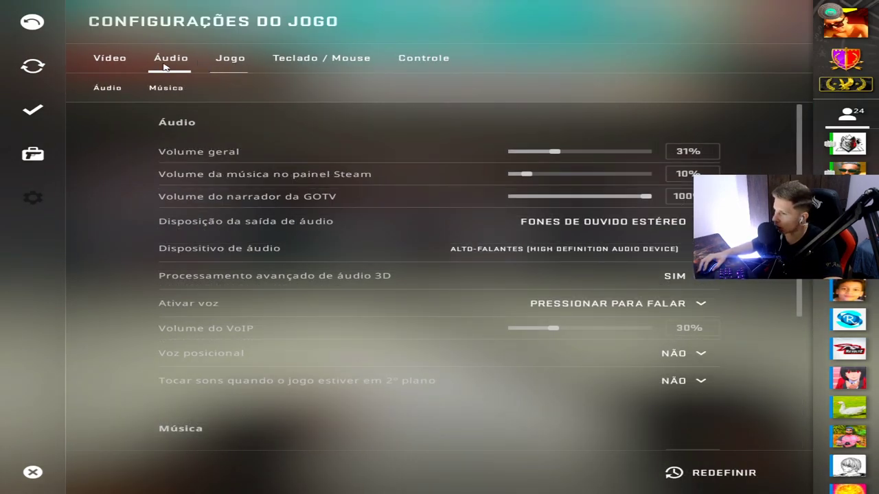
left_click(107, 60)
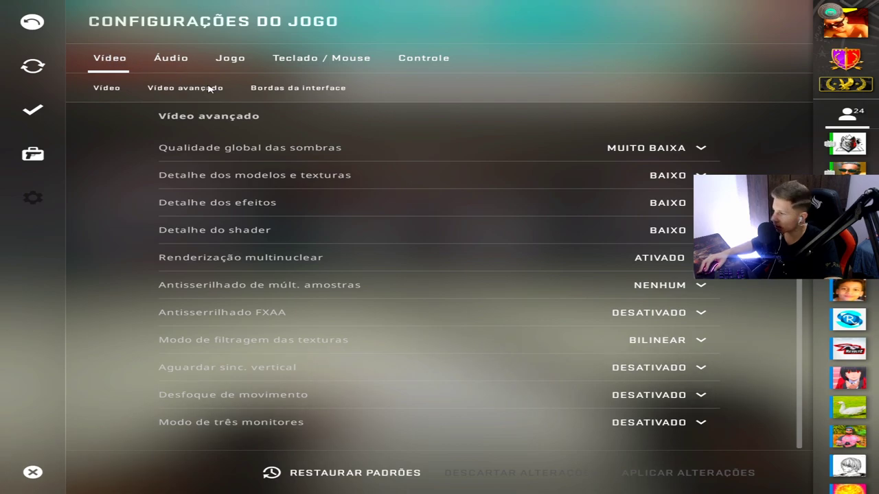
scroll(456, 142, "up", 3)
left_click(230, 59)
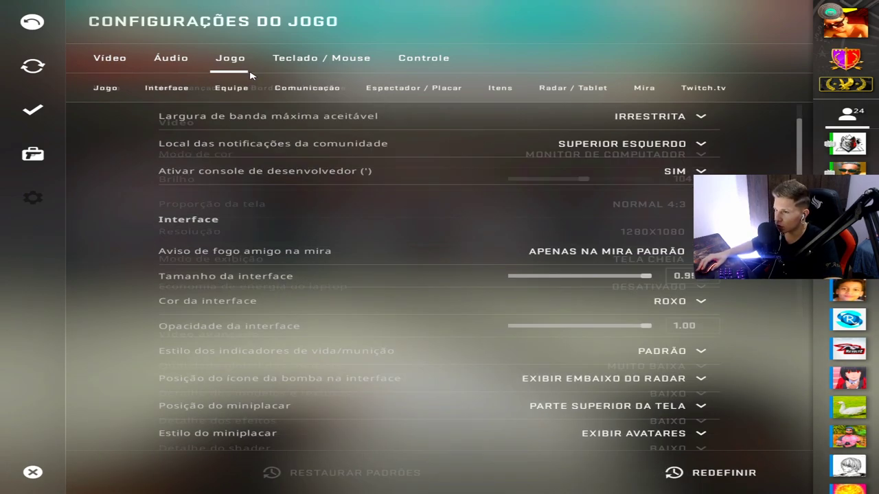
scroll(589, 165, "up", 3)
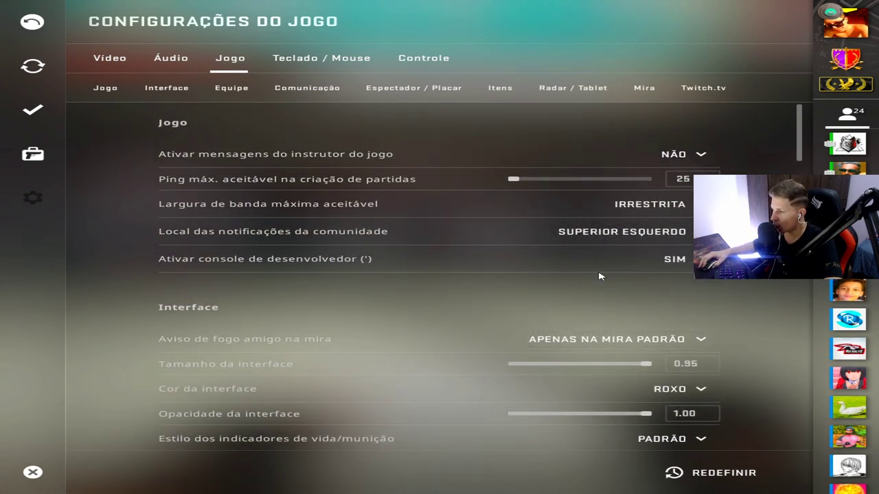
left_click(675, 259)
left_click(653, 284)
key("Escape")
Run exec fpsmax in the developer console.
key("apostrophe")
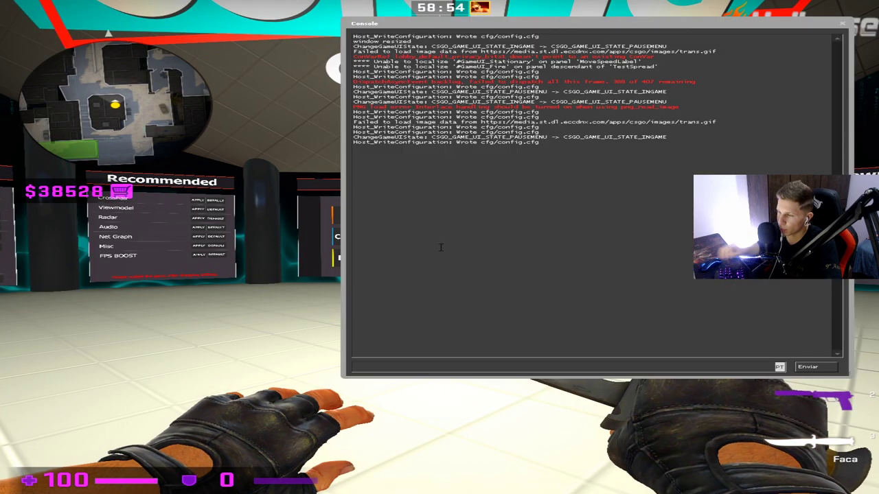
type("exec ")
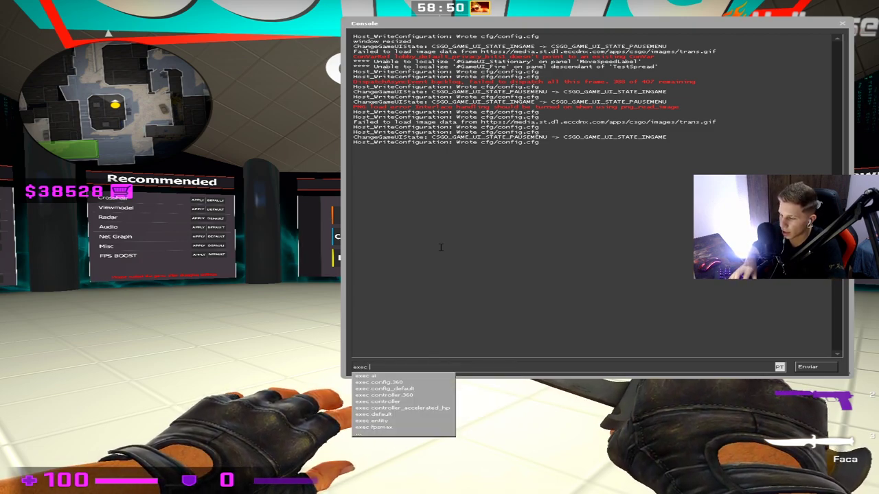
type("fpsmax")
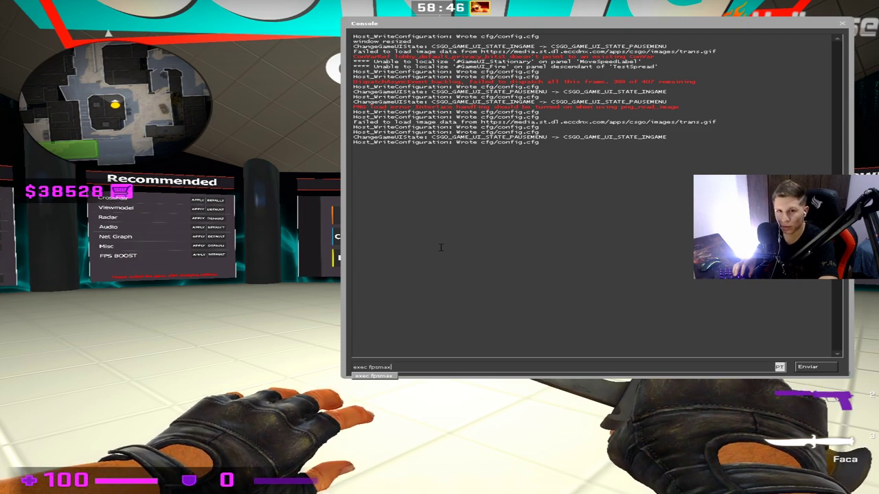
key("Return")
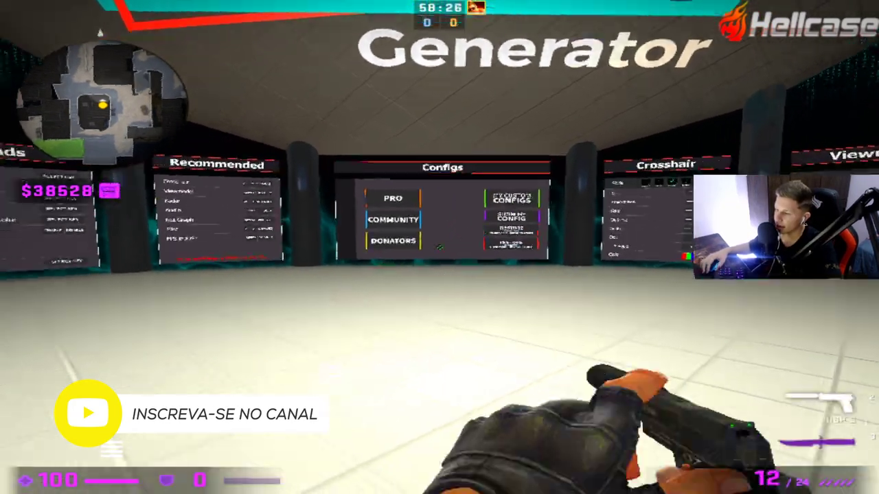
Check the resolutions offered for the 4:3 aspect ratio in the video settings and return to the match.
key("Escape")
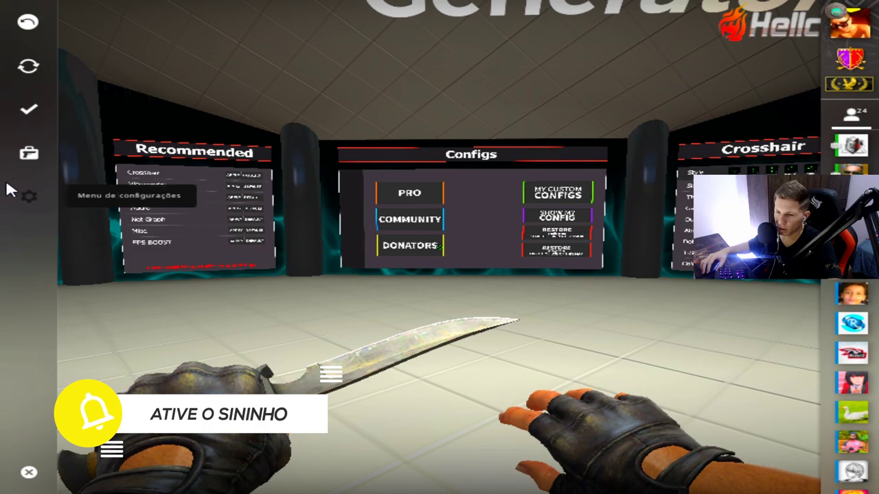
left_click(10, 192)
left_click(97, 58)
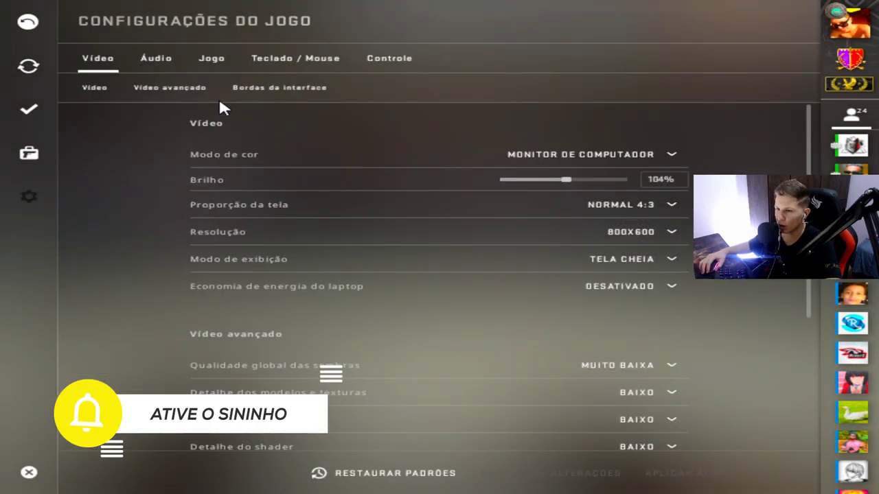
left_click(631, 233)
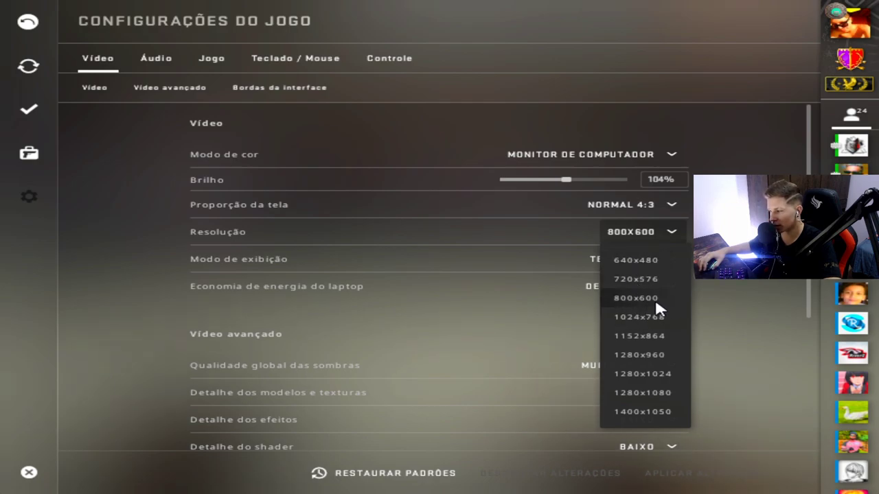
key("Escape")
key("Escape")
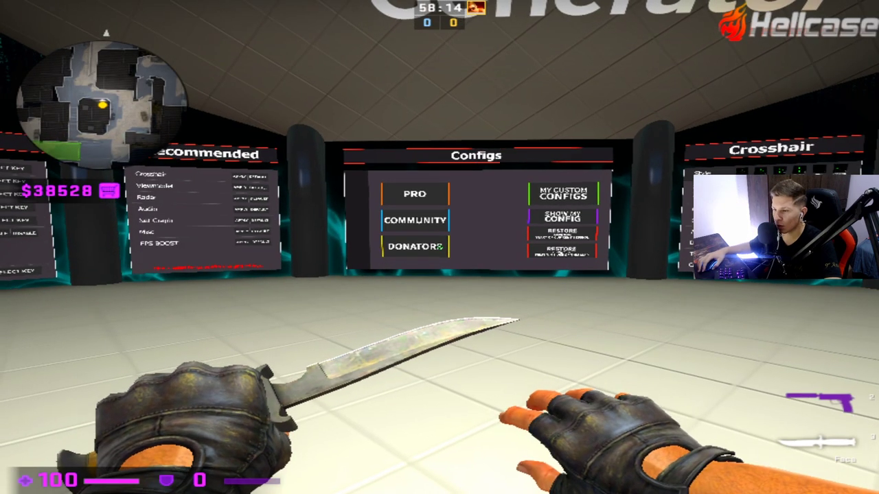
Reopen the video settings and examine the resolution choices and the advanced video options.
key("3")
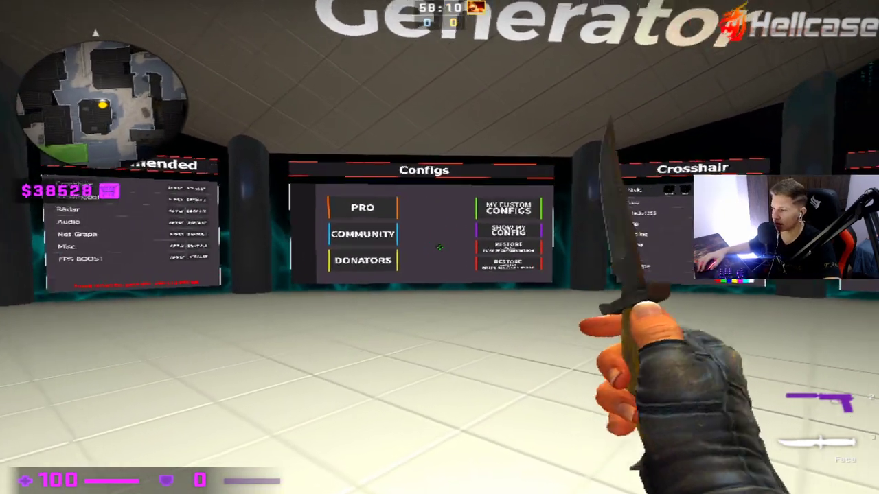
key("f")
key("Escape")
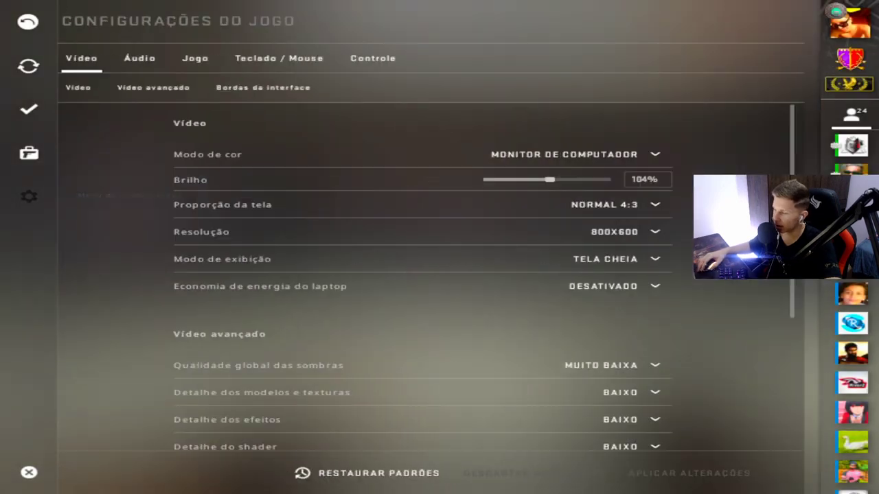
left_click(656, 230)
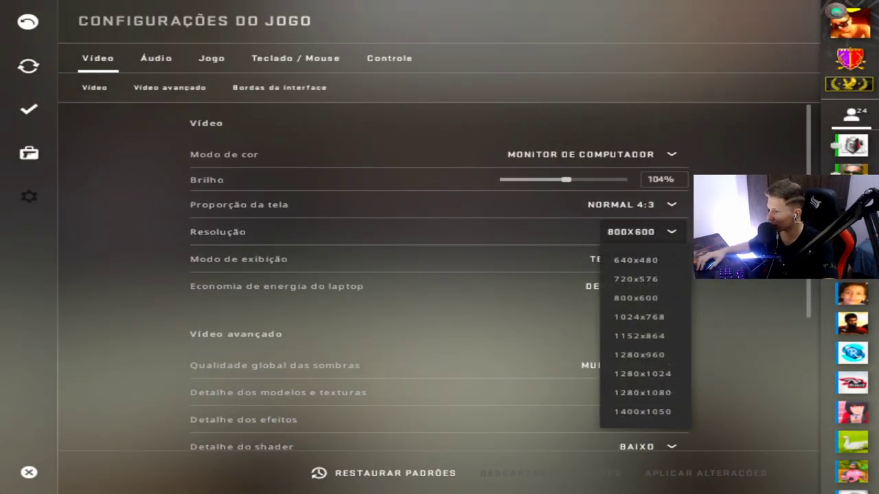
scroll(726, 308, "down", 4)
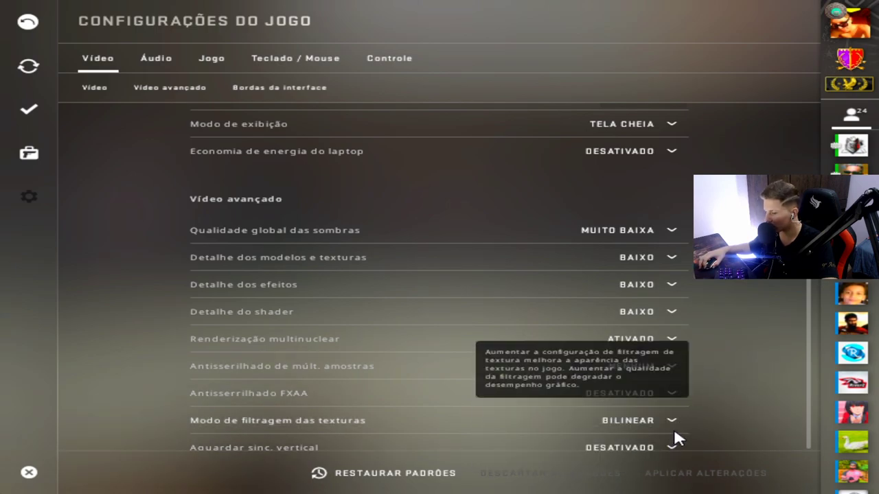
scroll(792, 370, "down", 2)
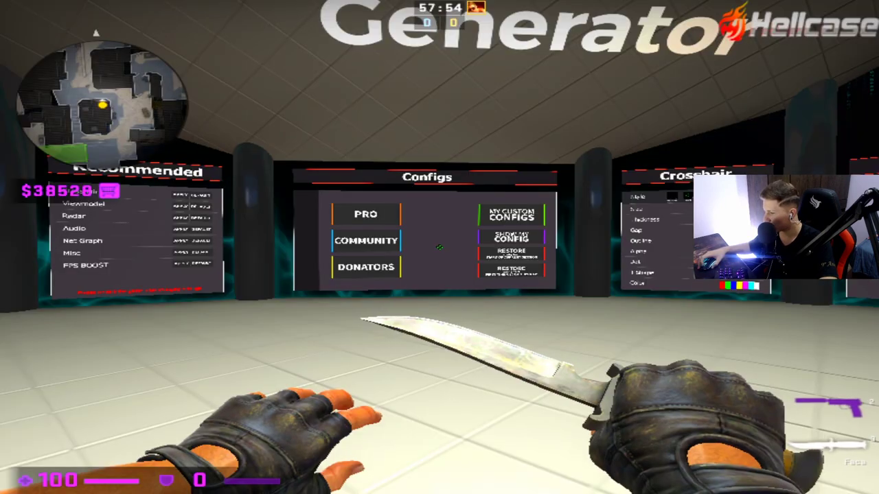
Apply the Net Graph setting from the map's Recommended board.
key("2")
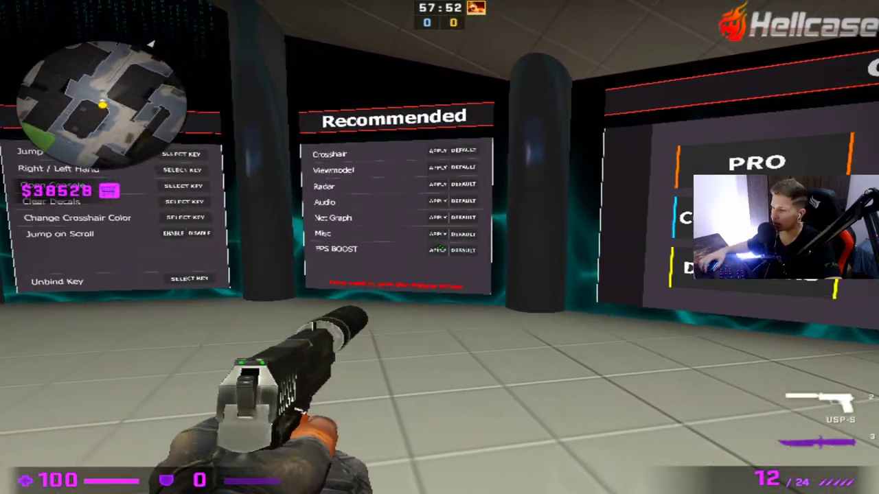
key("w")
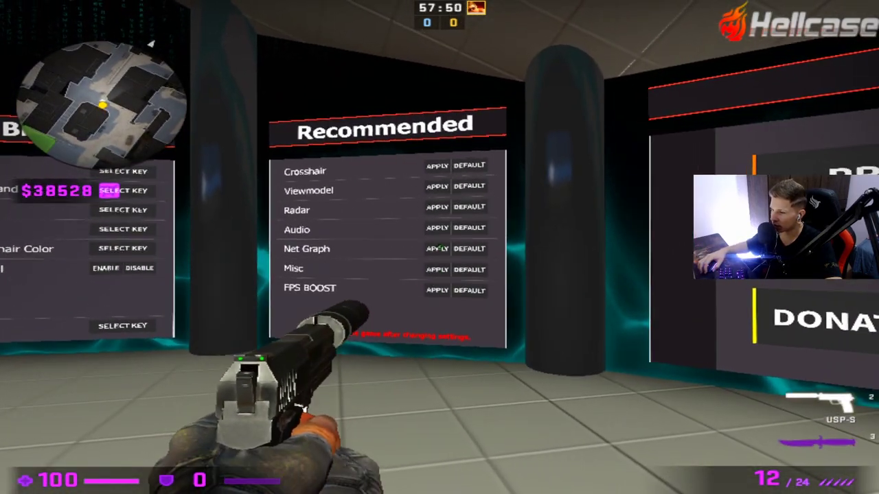
left_click(440, 248)
key("3")
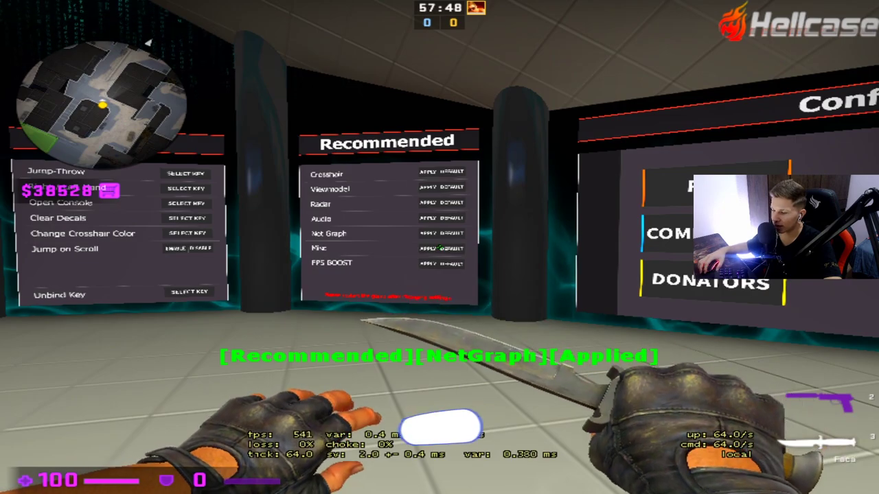
key("s")
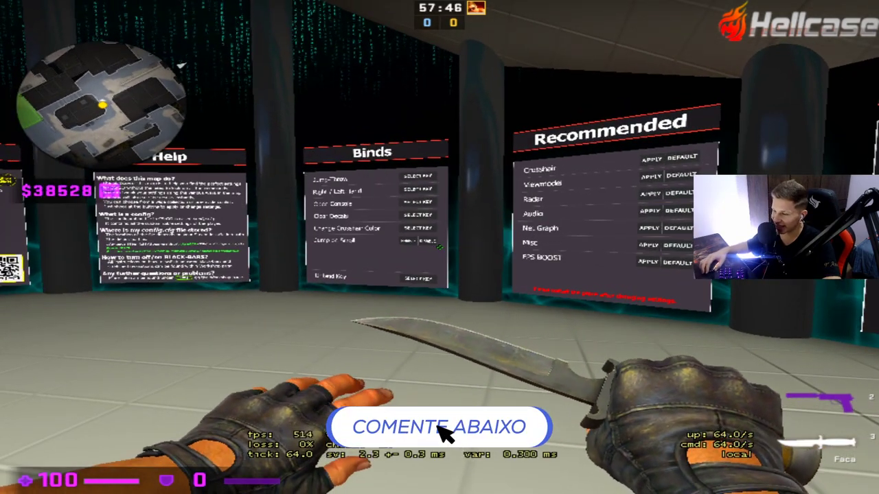